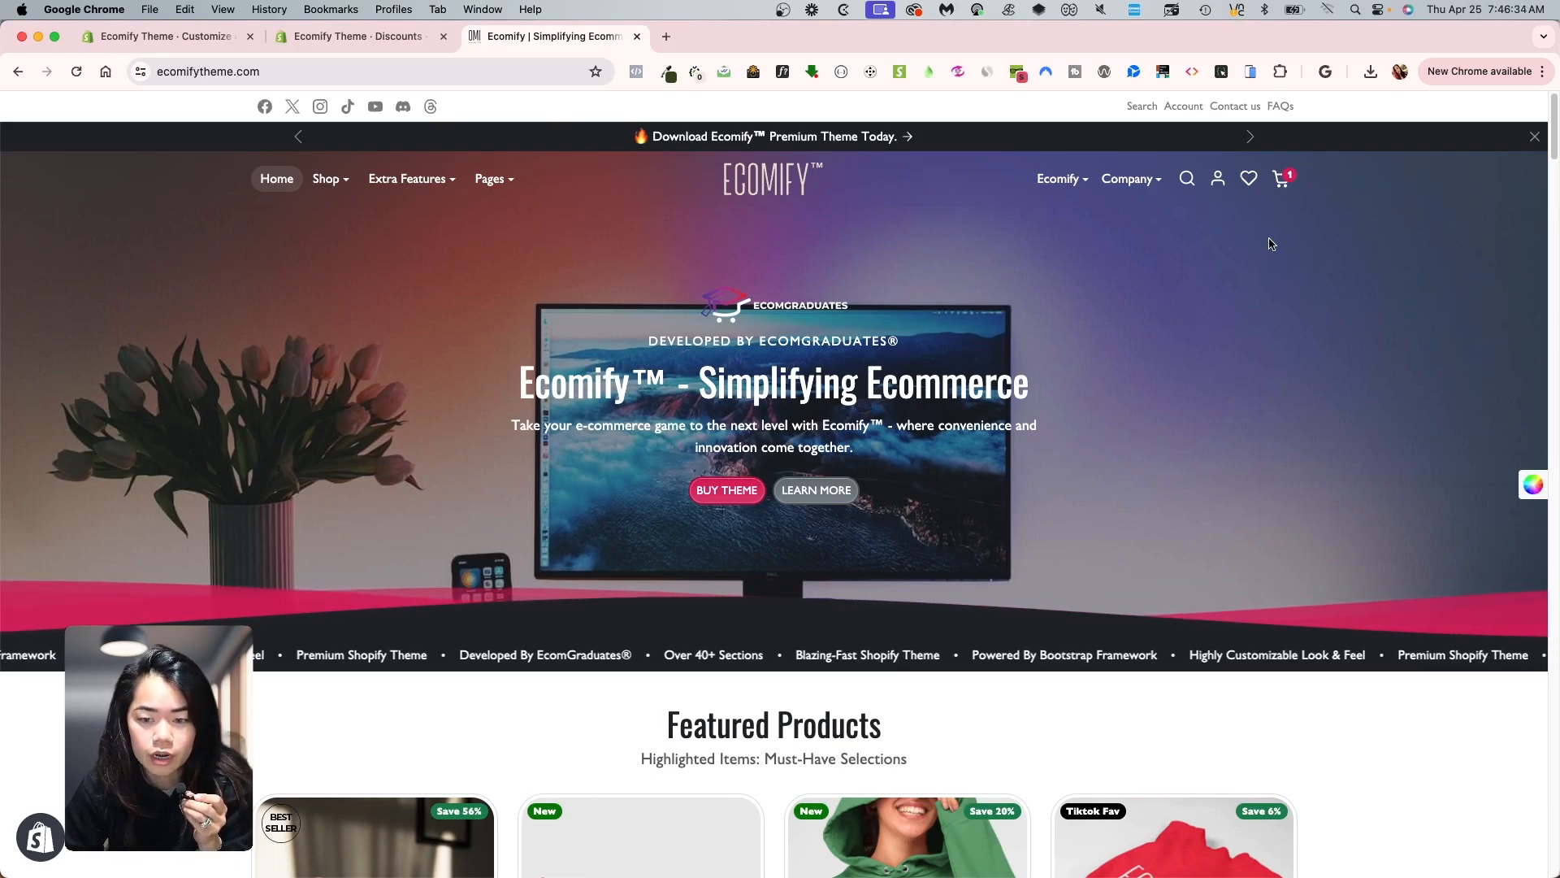
Open the cart and choose May 1, 2024 as the order's delivery date
click(1281, 179)
scroll(1335, 487, down, 15)
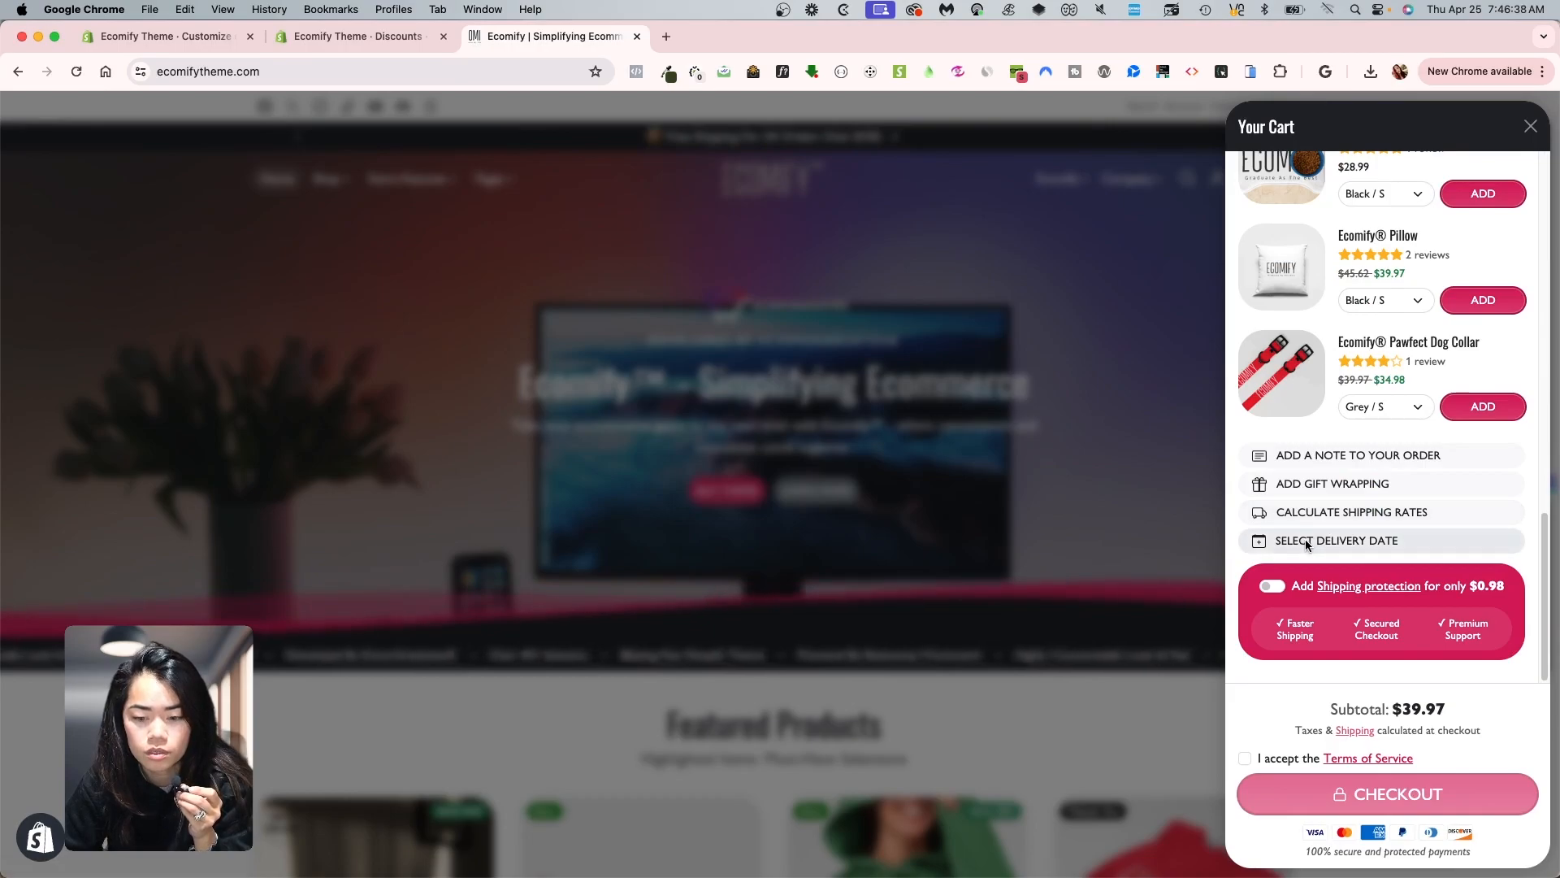
click(1305, 541)
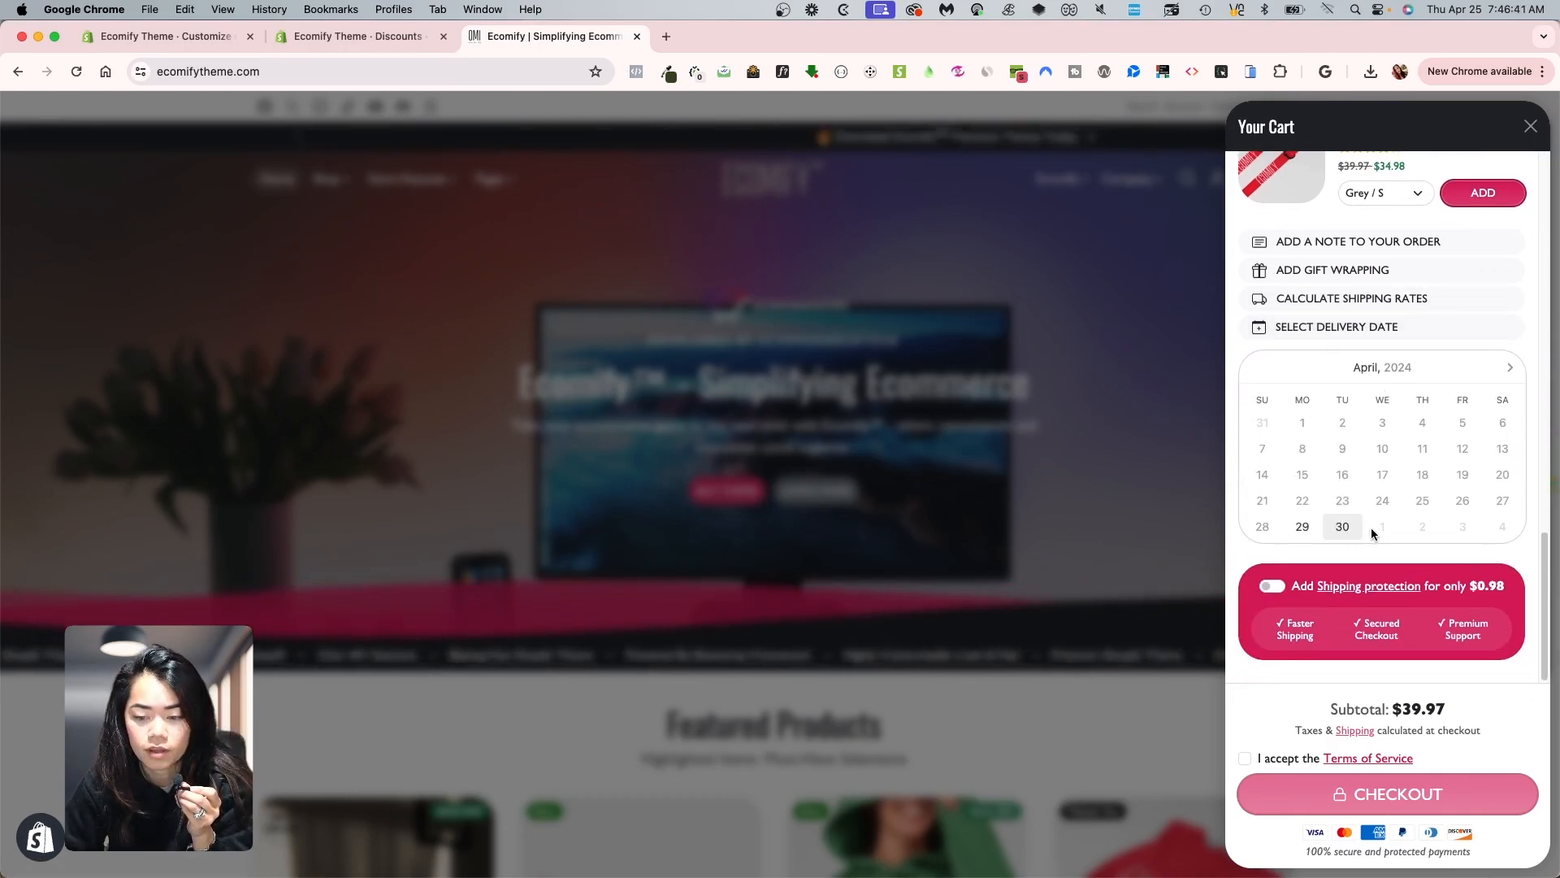
click(1510, 368)
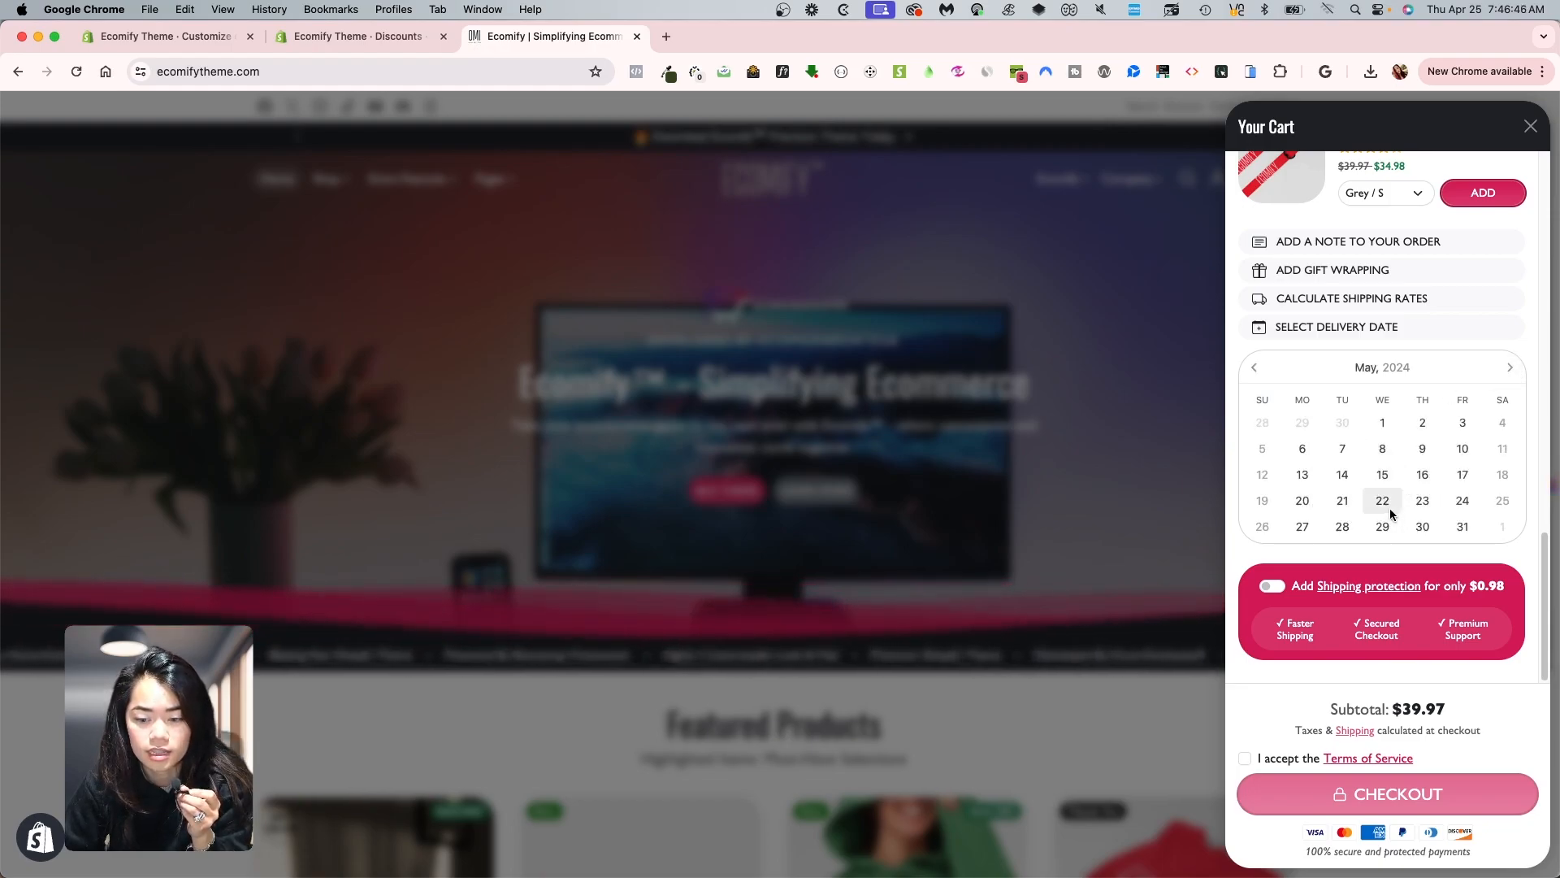
click(1262, 368)
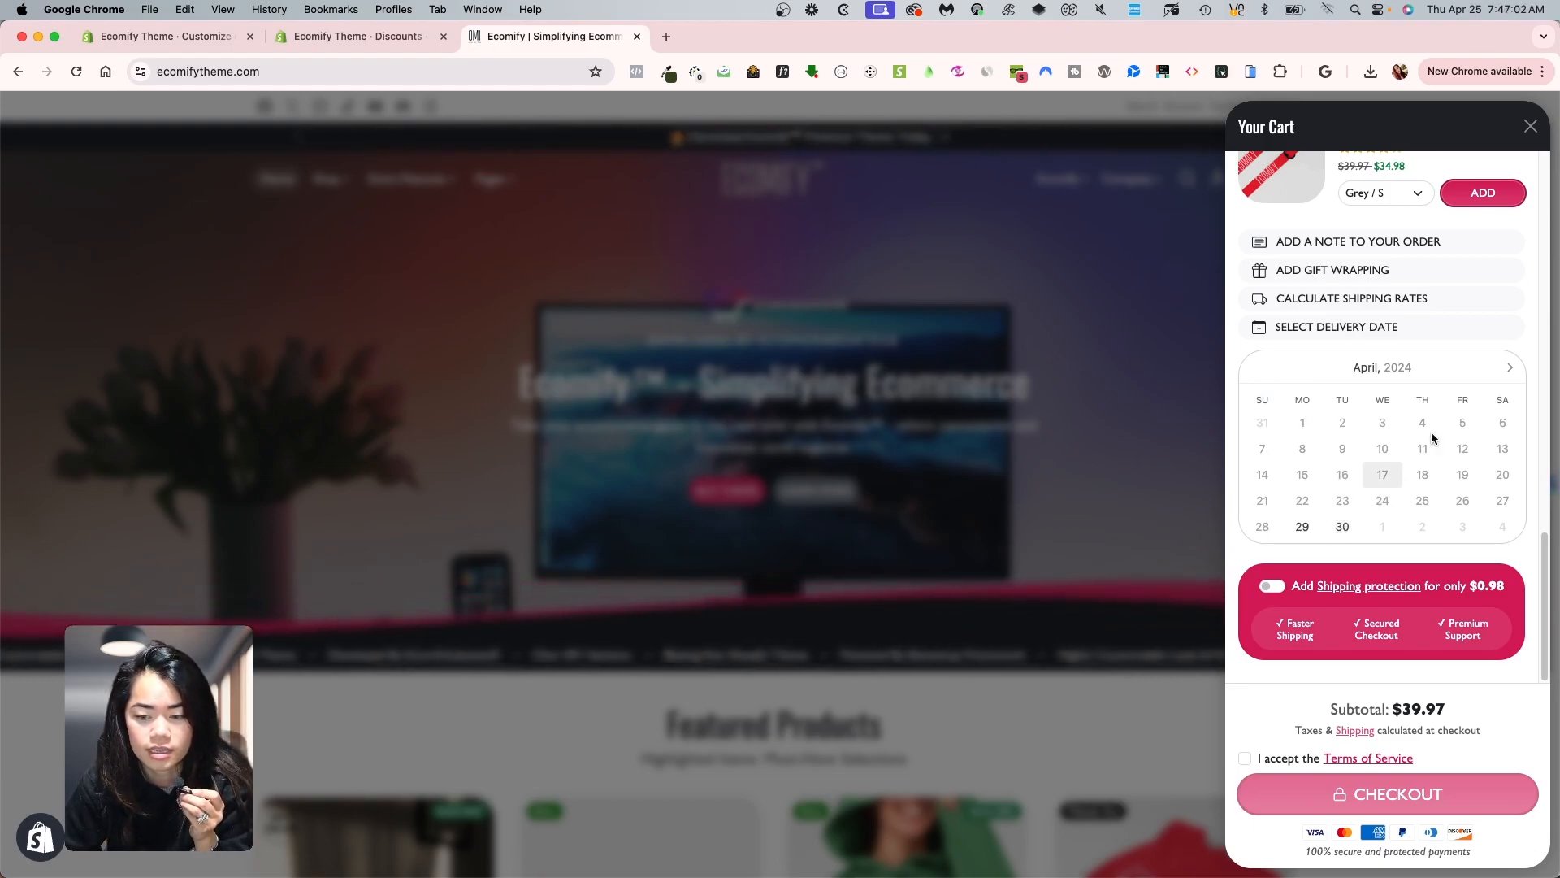
click(1510, 367)
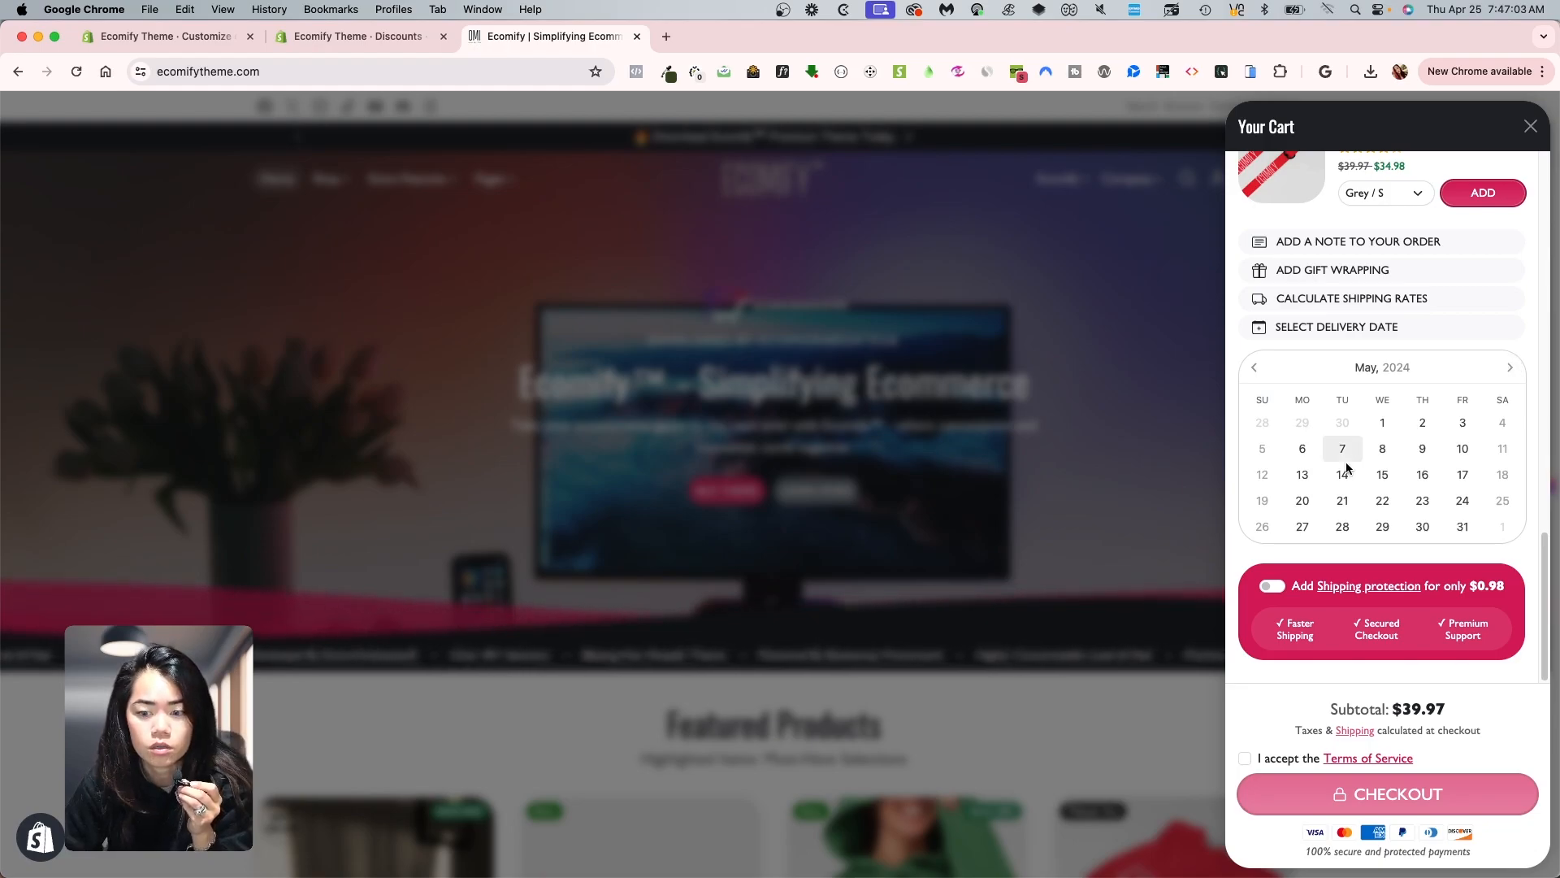
click(1381, 423)
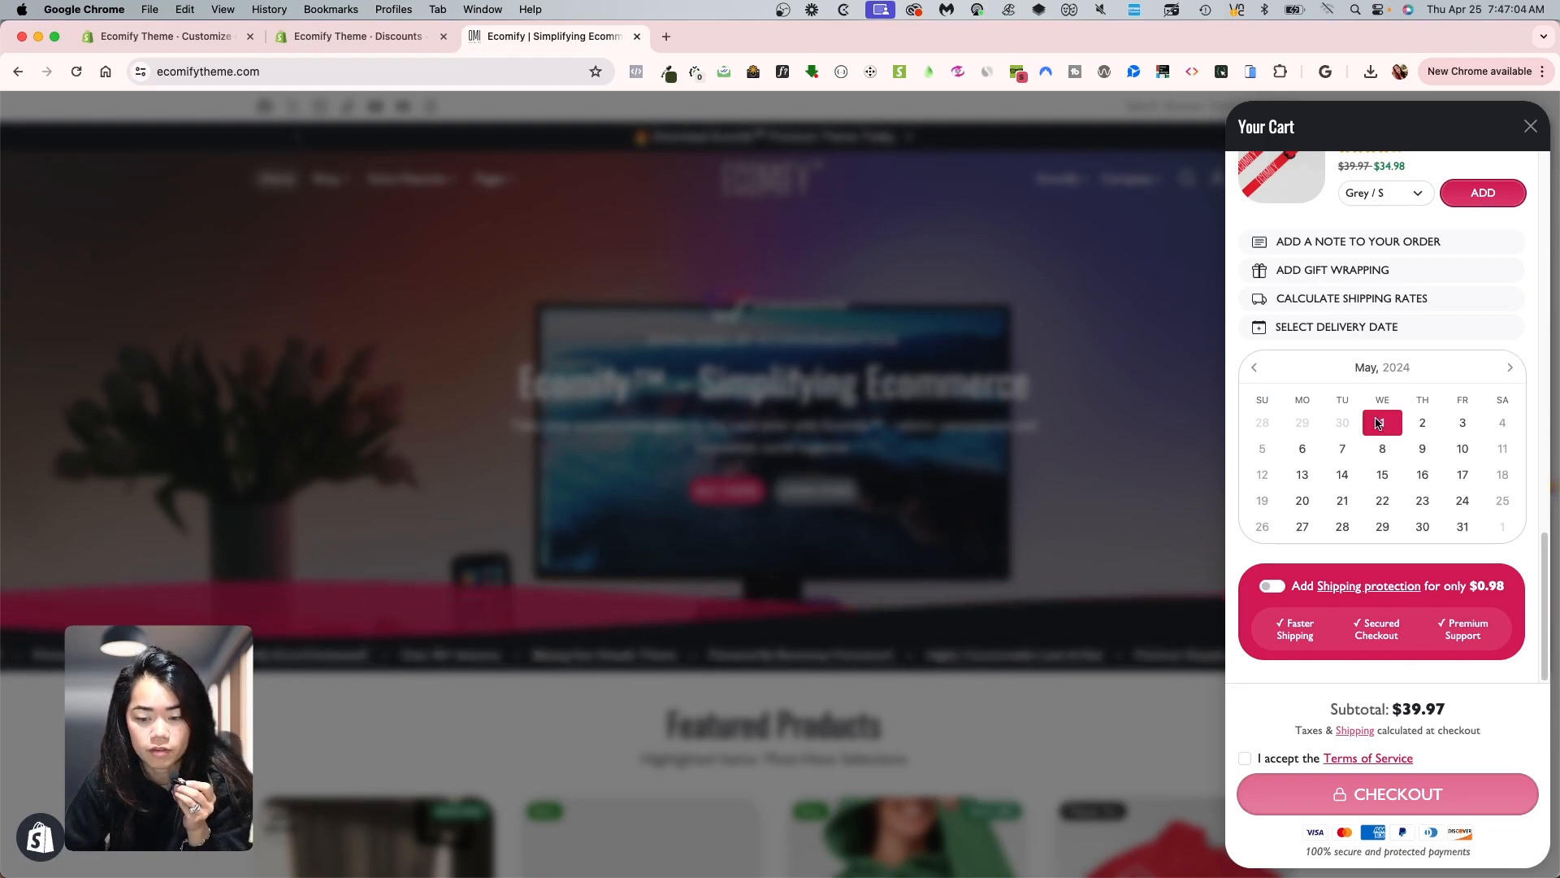
Accept the Terms of Service to proceed to checkout, and apply the discount code freetesting to the order
click(1244, 758)
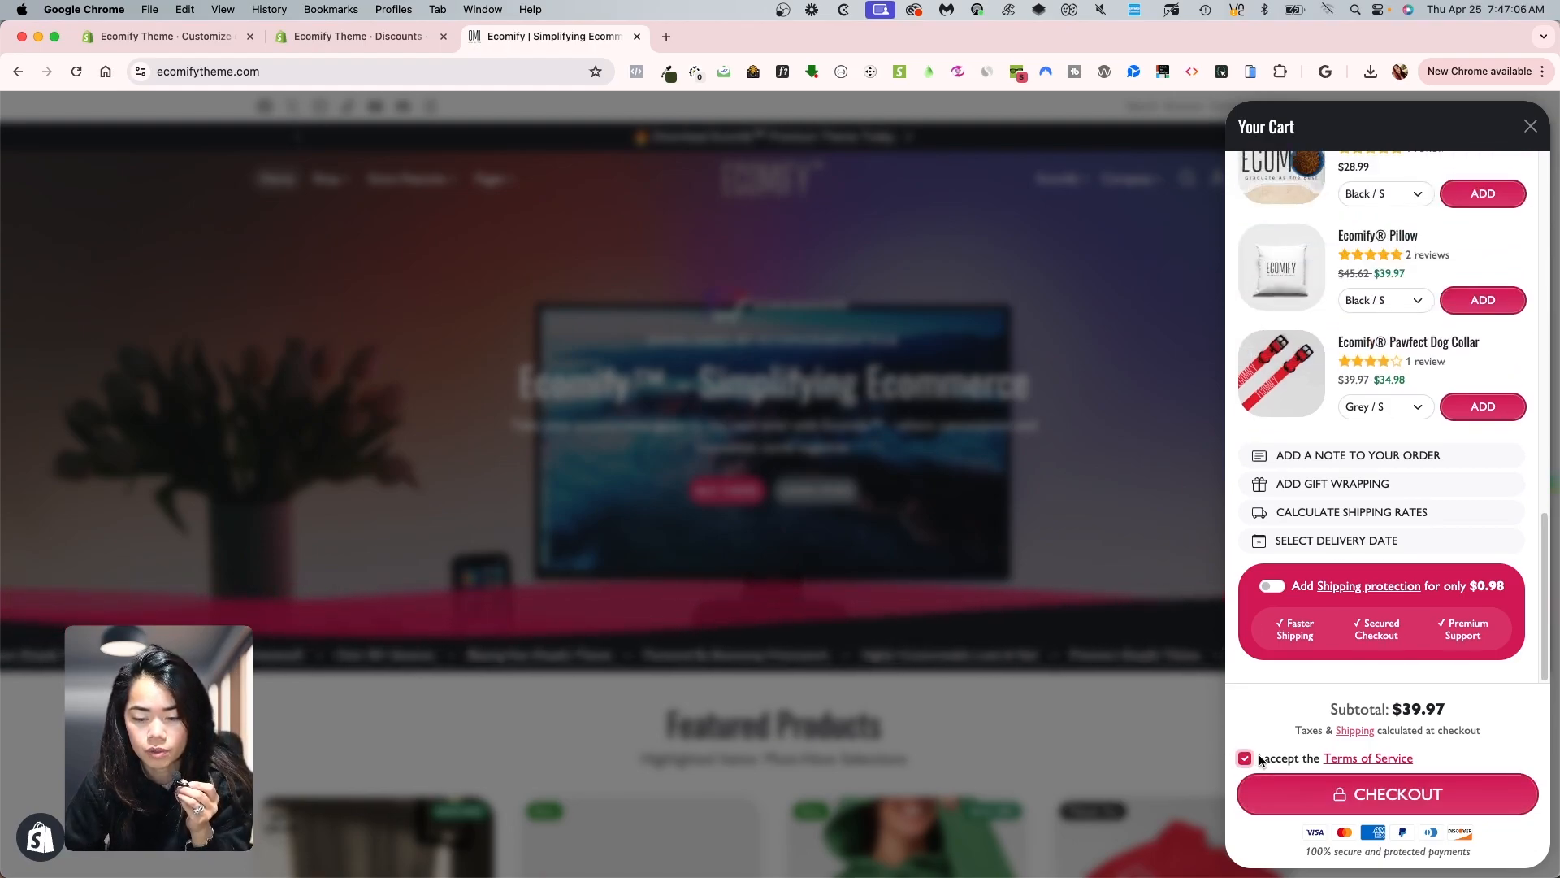
click(1289, 795)
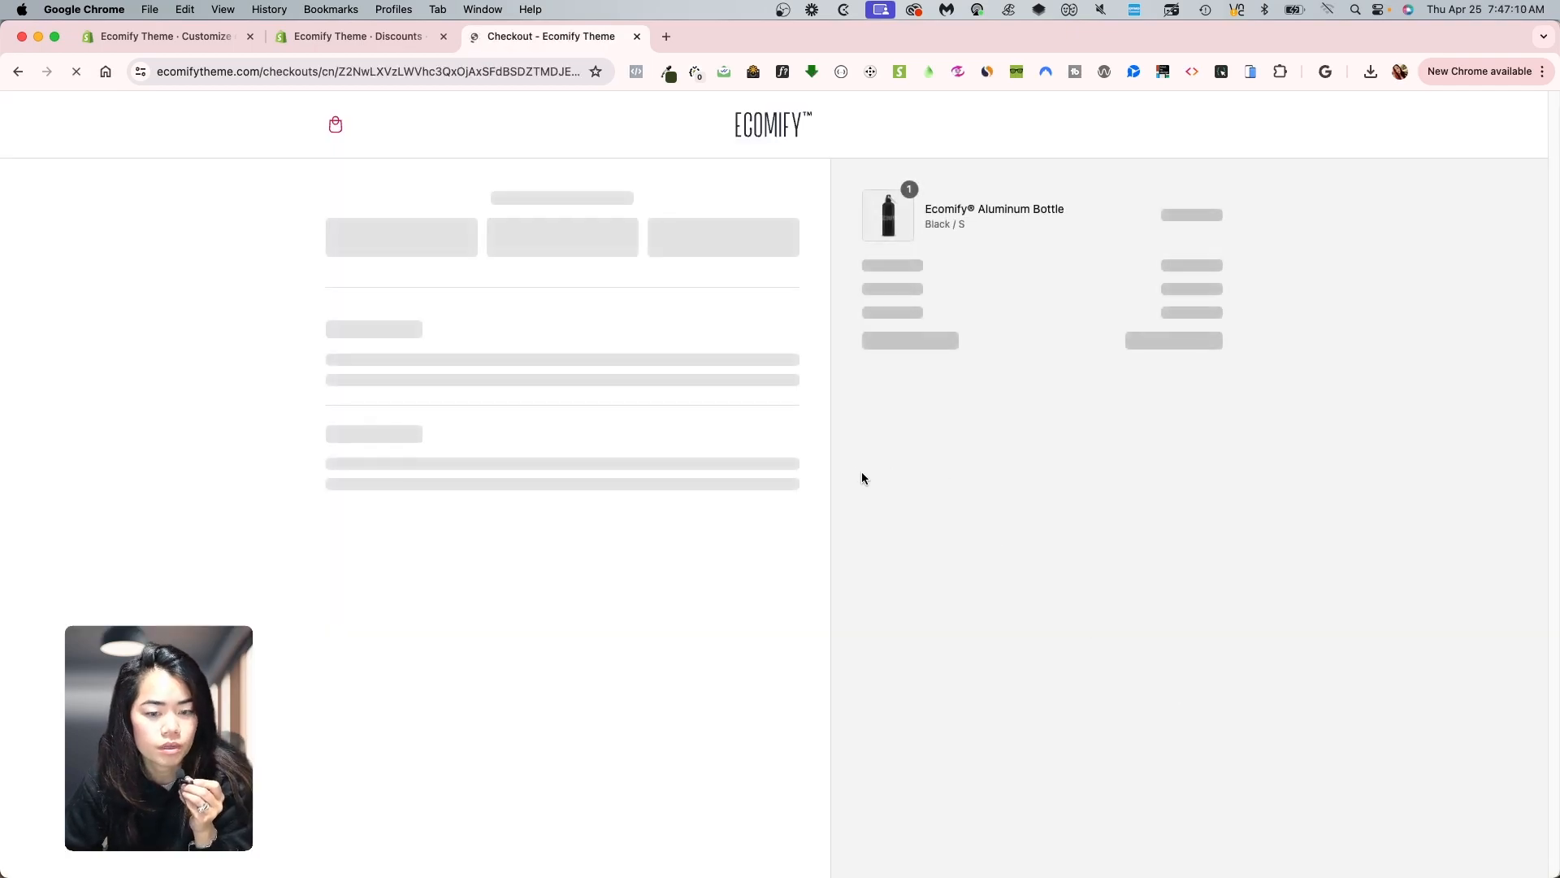
click(939, 281)
text(testing)
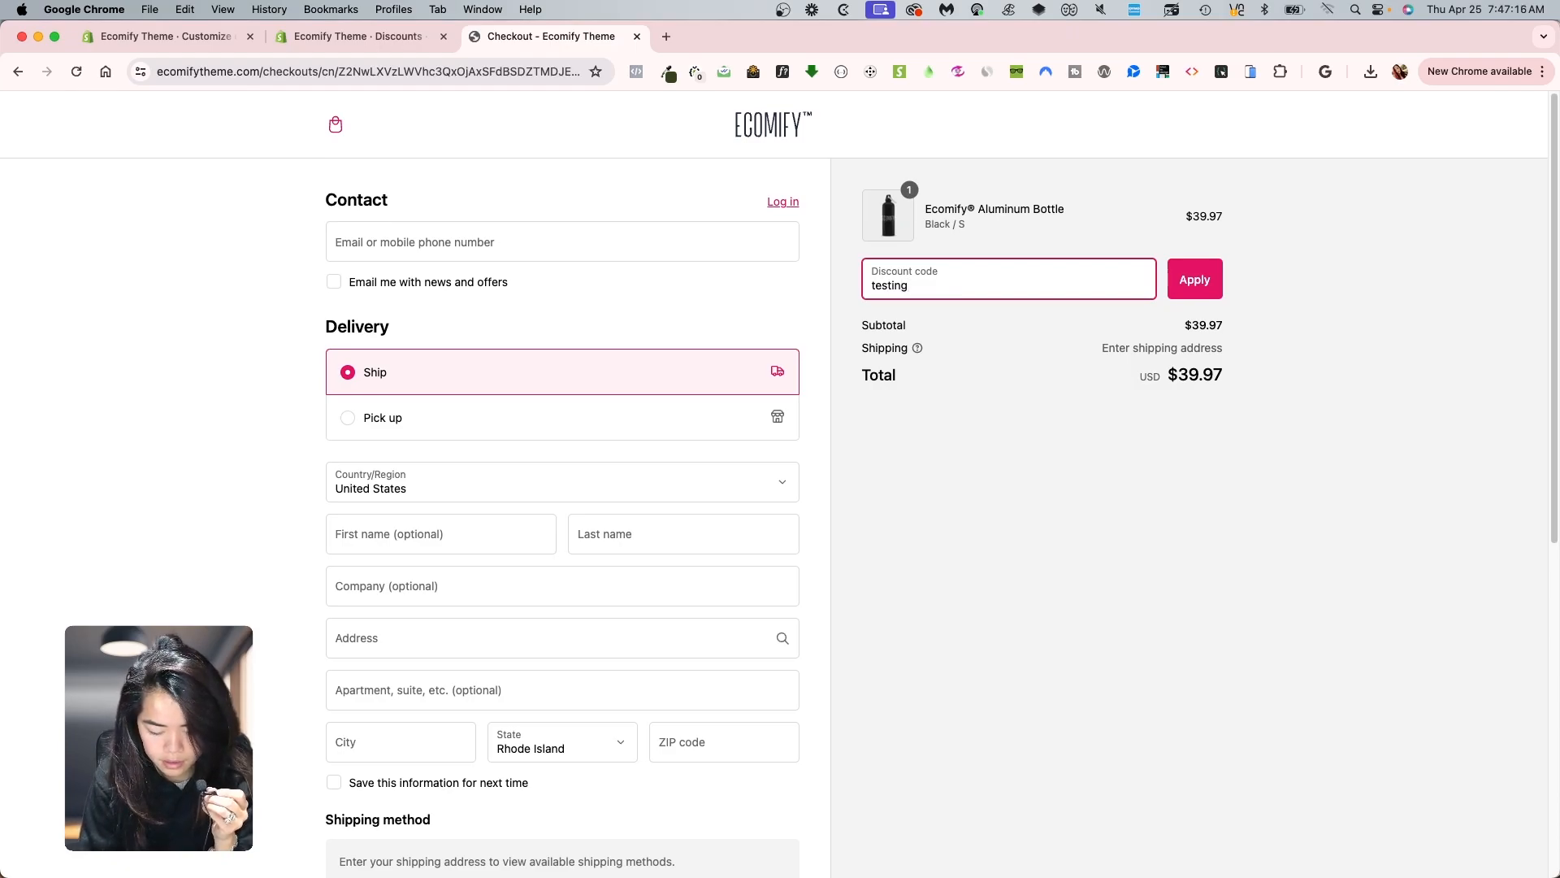
click(299, 39)
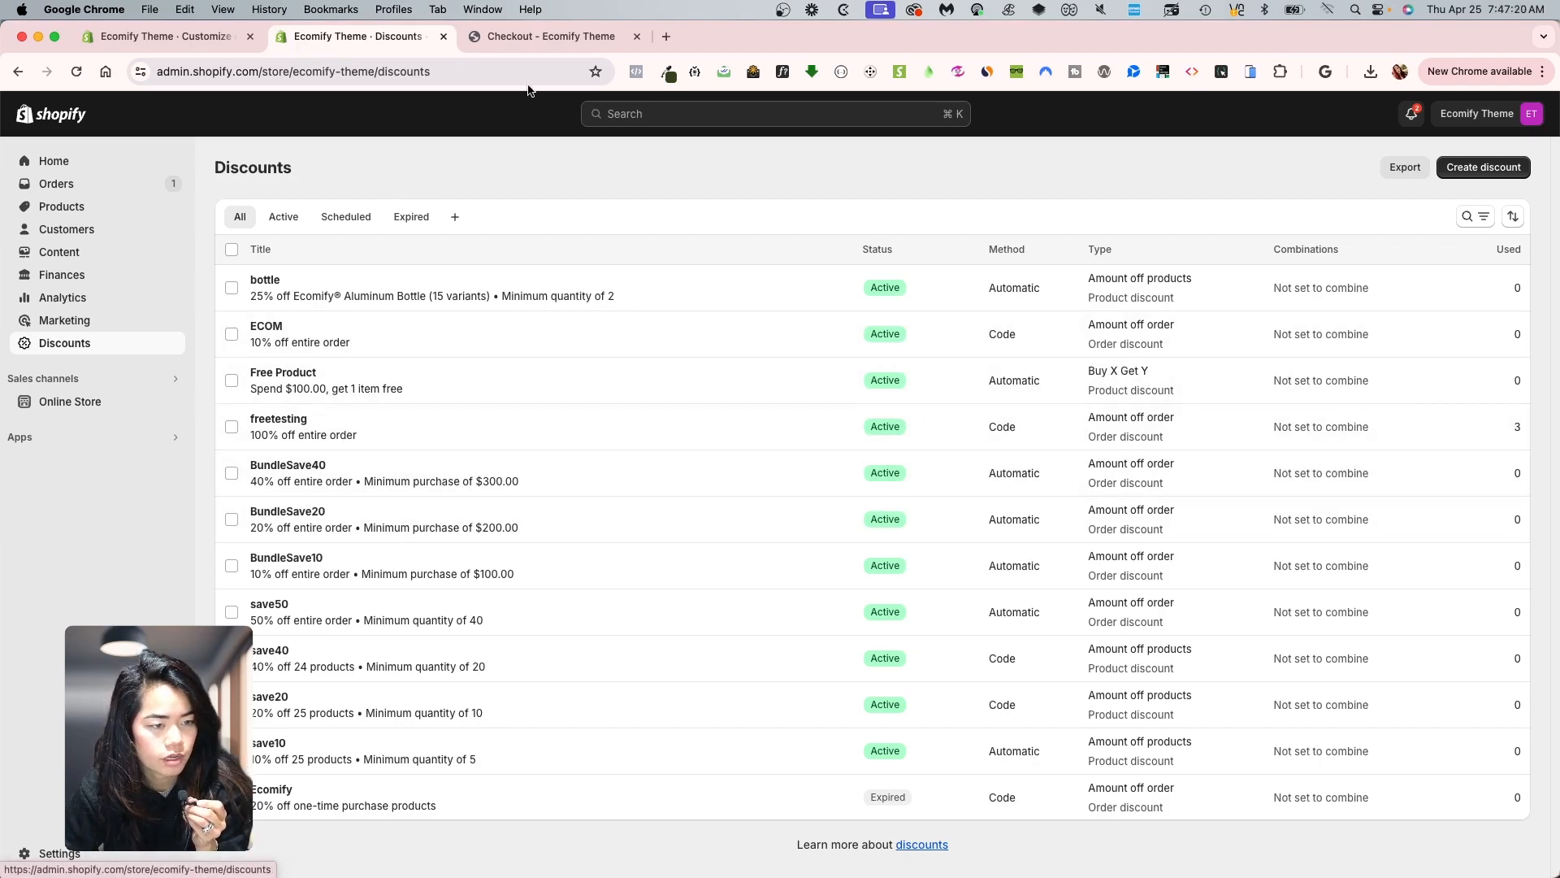
click(553, 36)
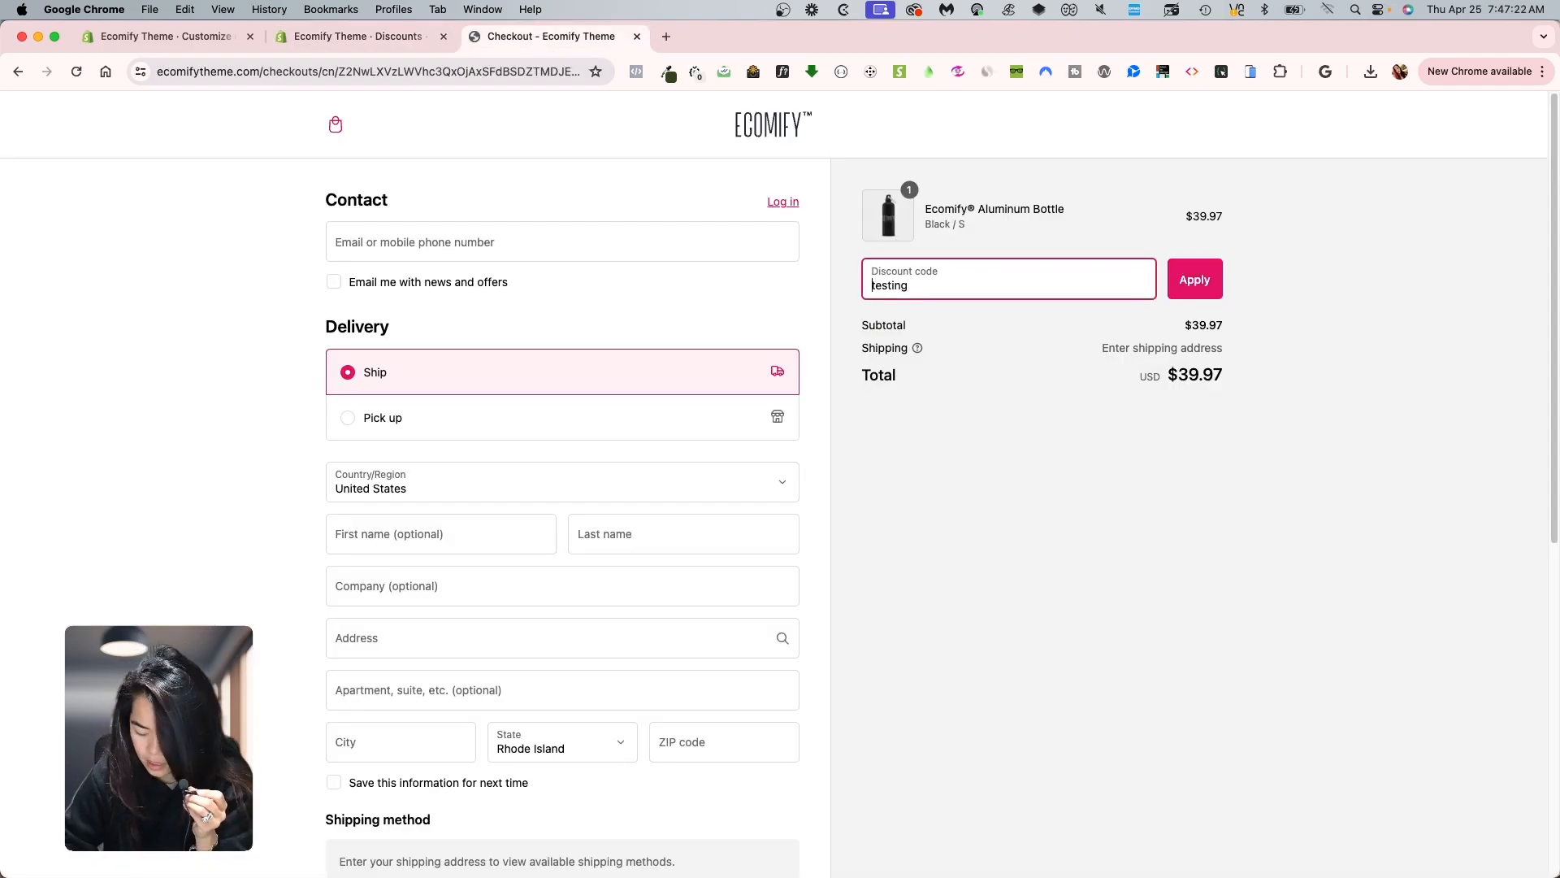
click(1194, 280)
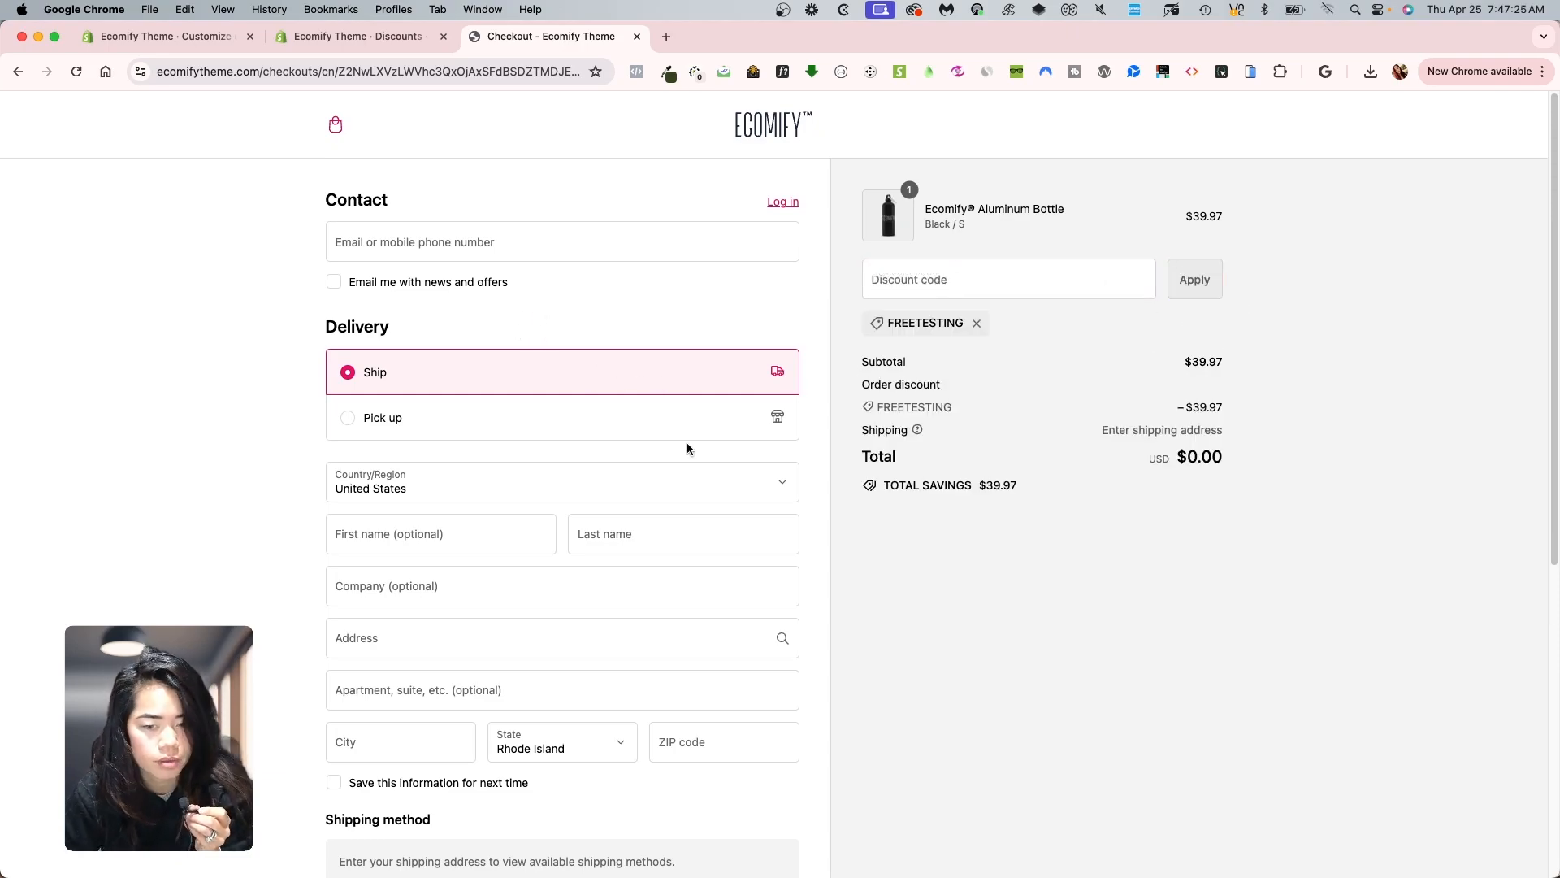
Enter the contact's e-mail in the checkout form and try to complete the order
click(373, 241)
text(a@gmail)
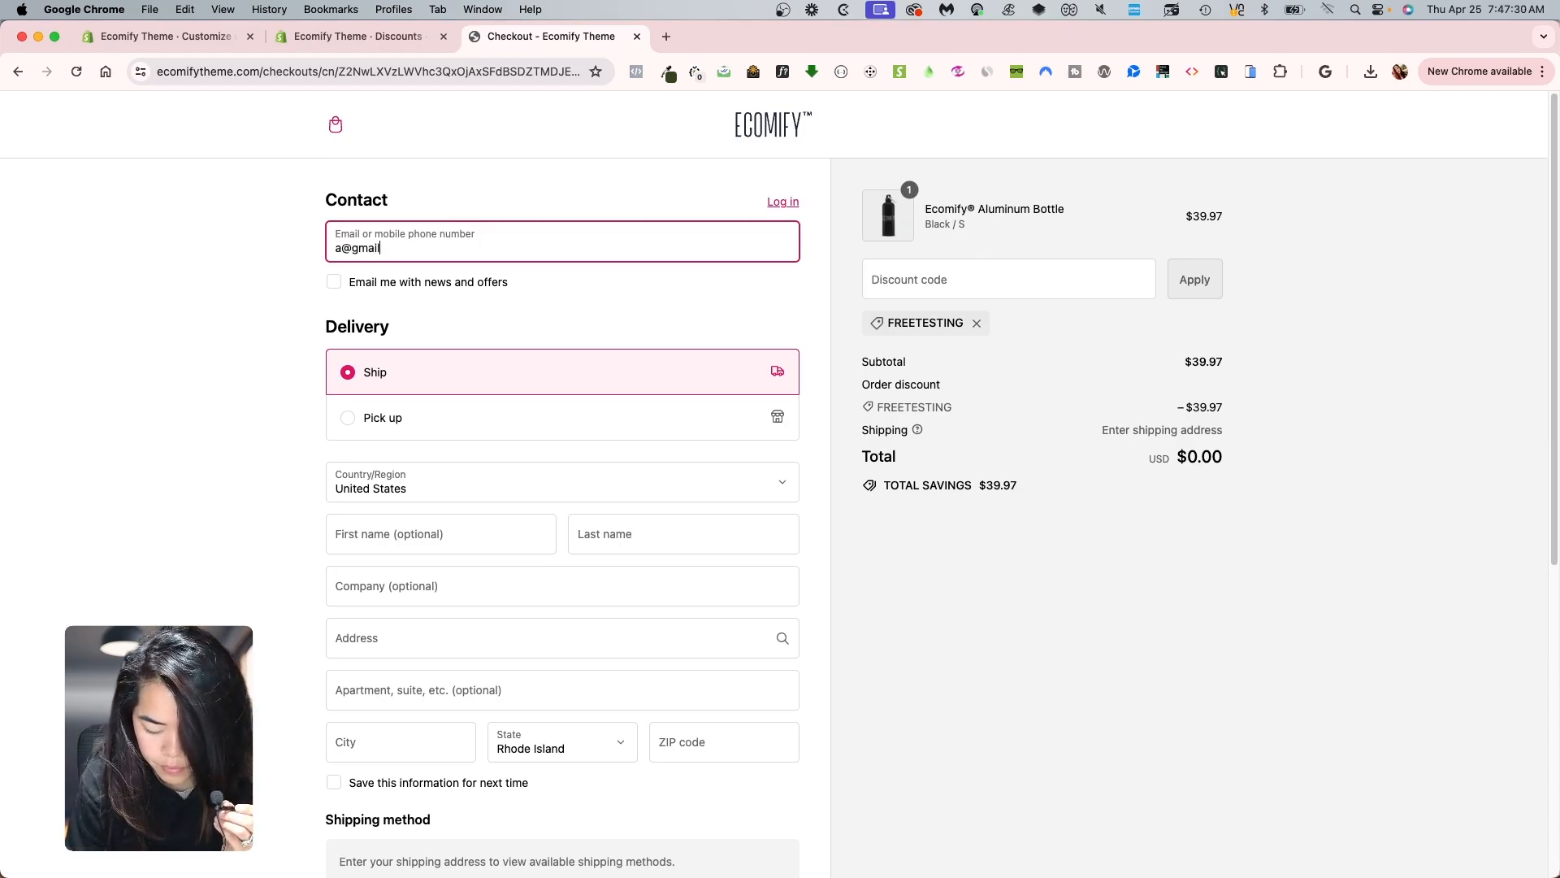
click(945, 605)
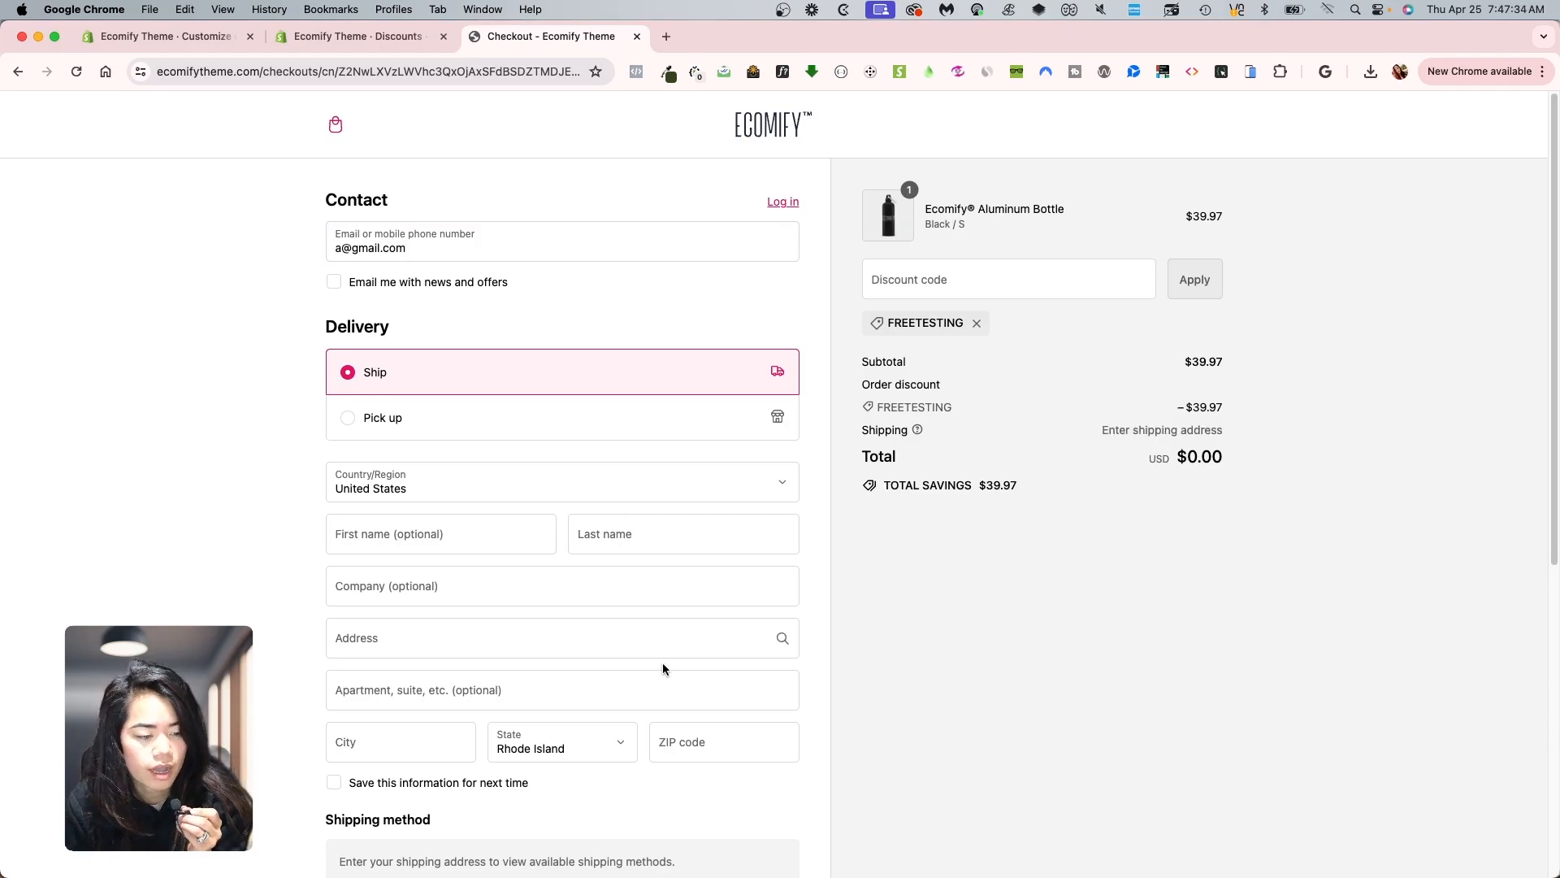
scroll(546, 502, down, 5)
click(609, 792)
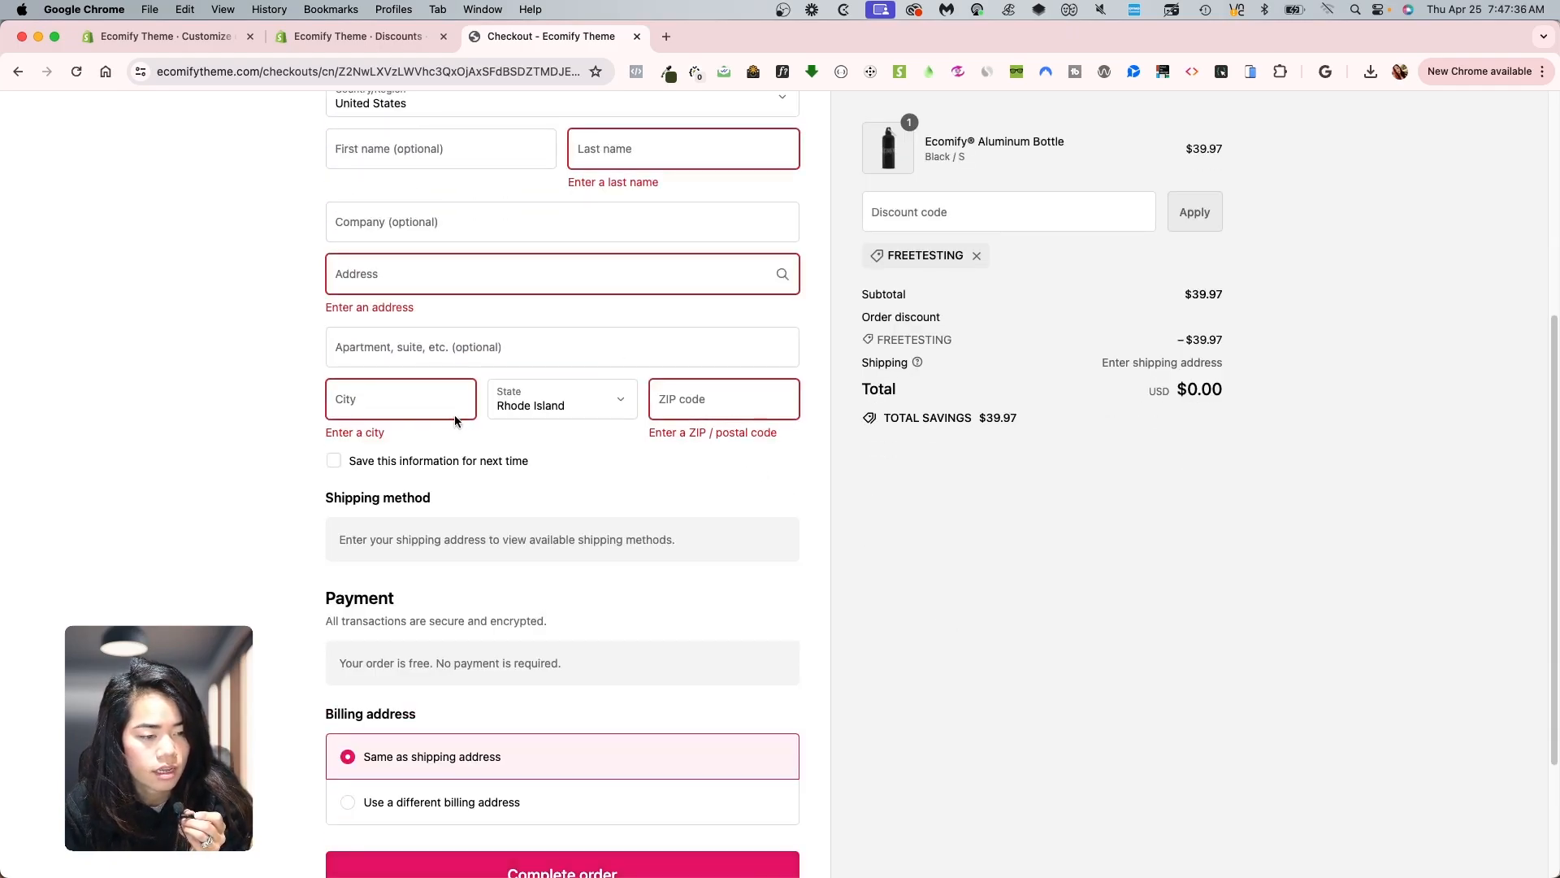
Fill in the customer's last name and a suggested shipping address, and complete the order
text(ppp)
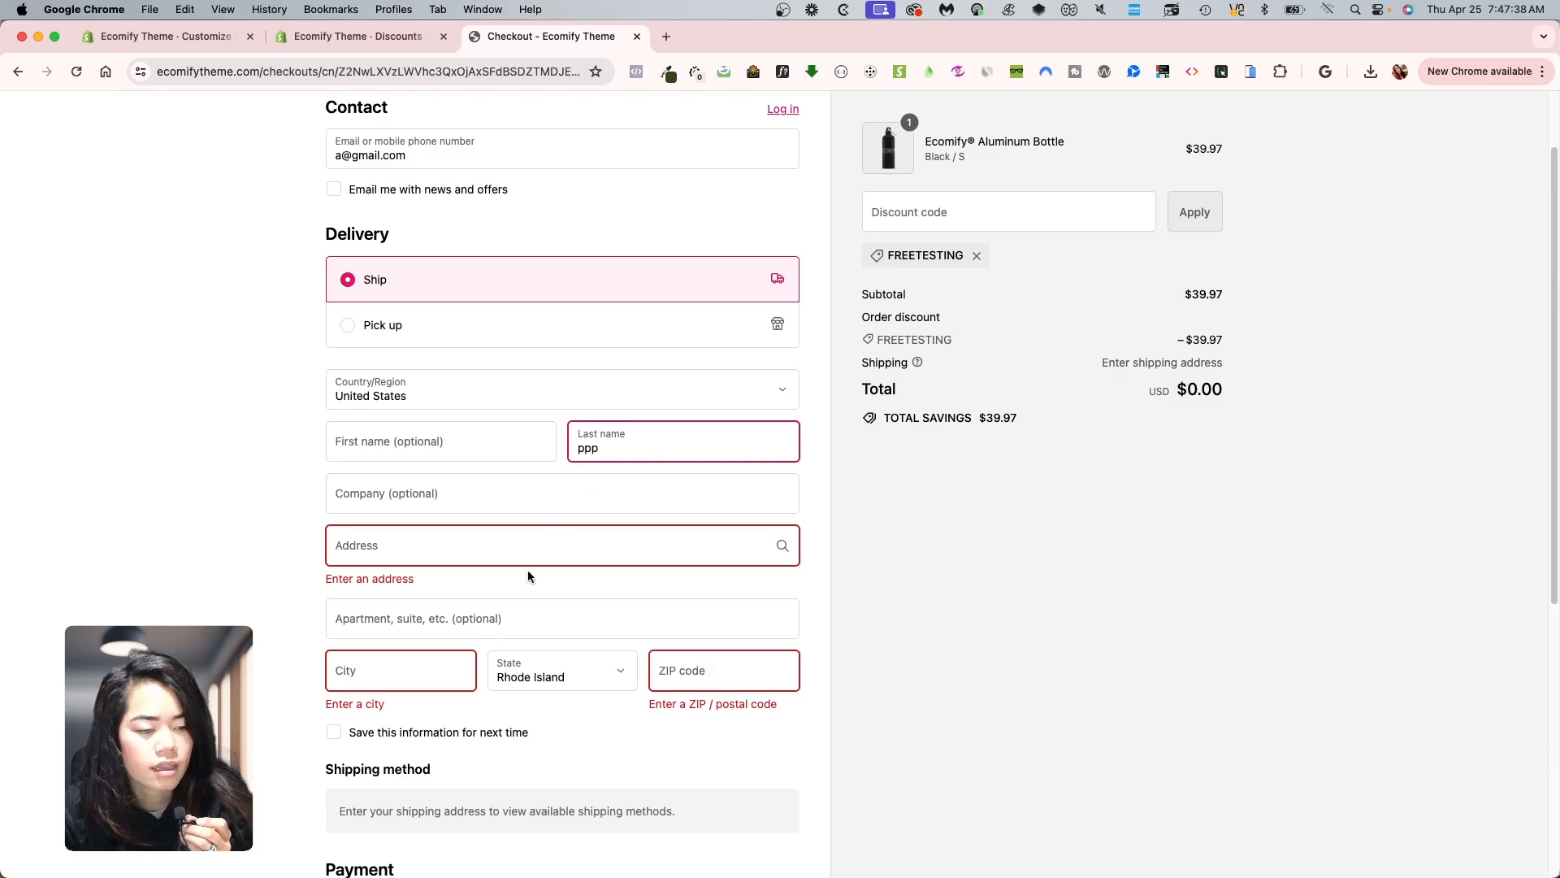
click(469, 555)
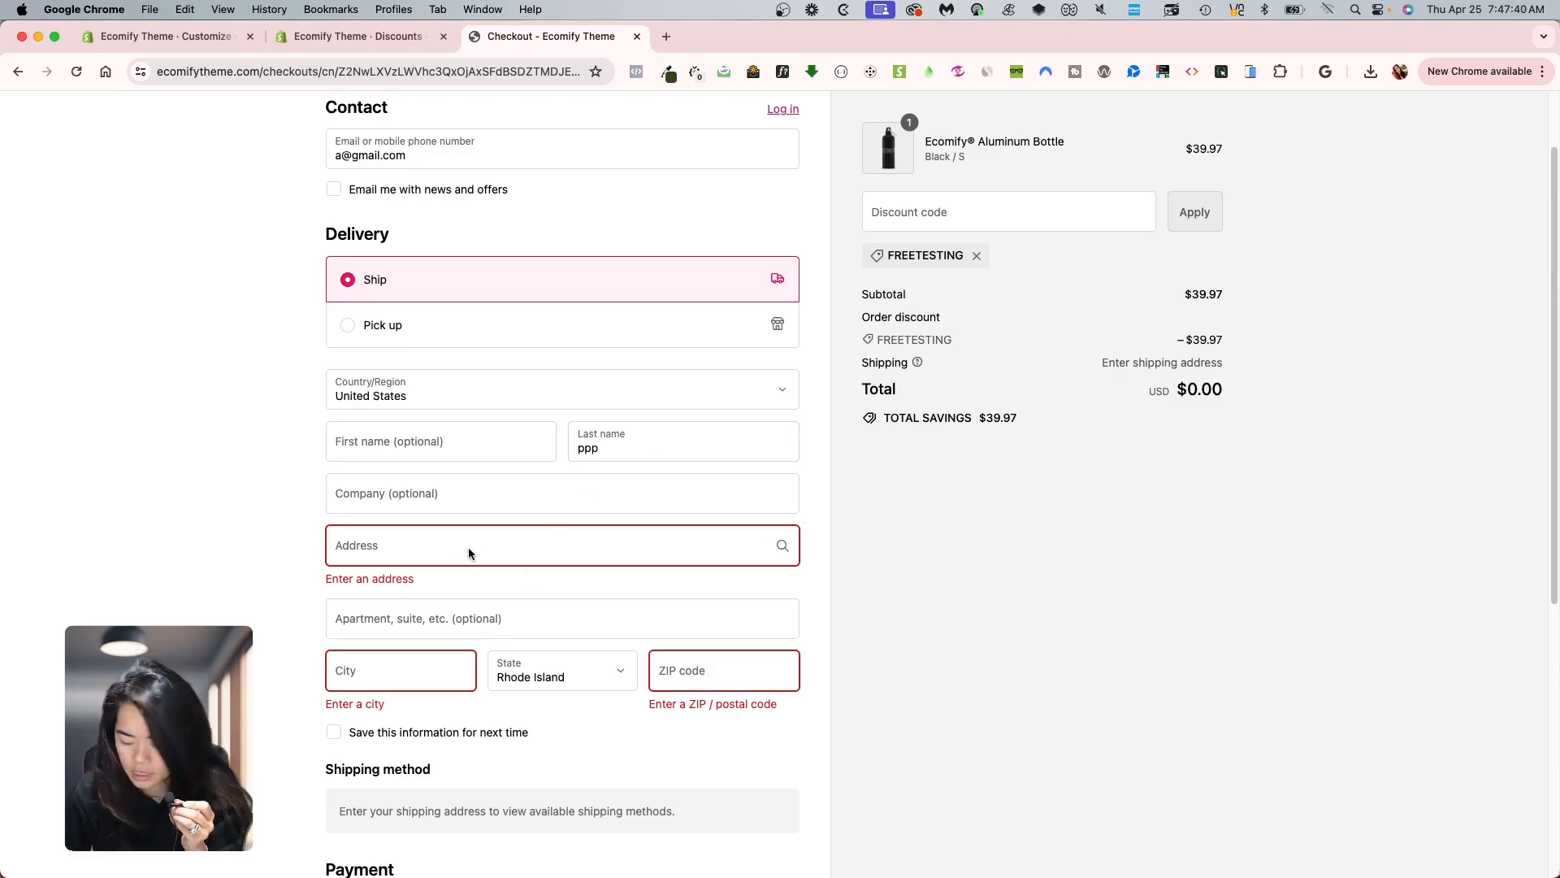
text(111)
click(416, 622)
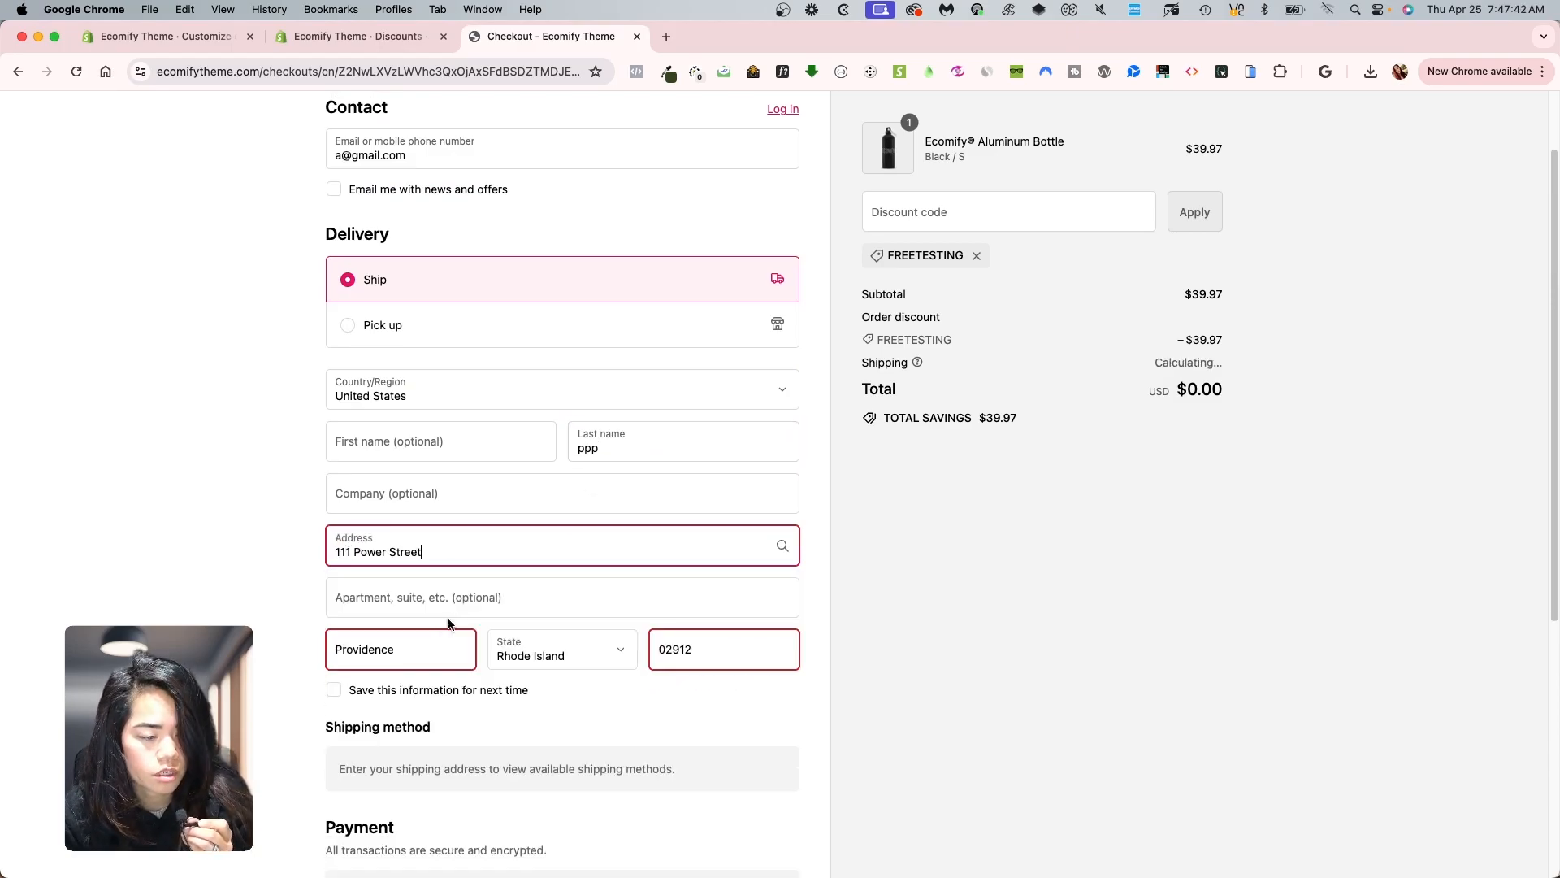
scroll(920, 658, down, 5)
click(681, 681)
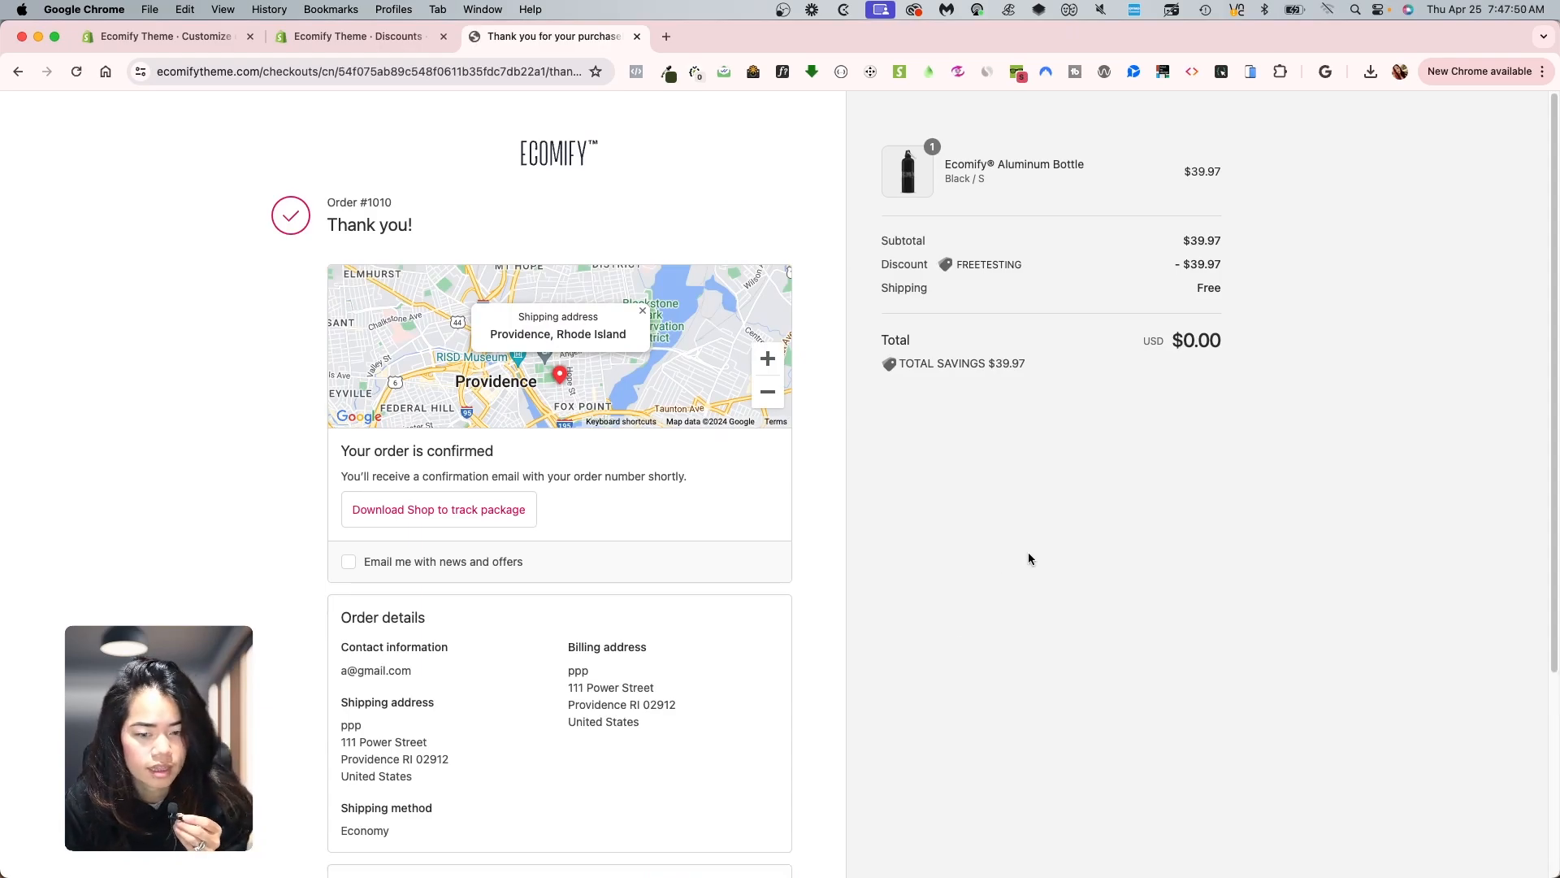
Leave the theme editor for the Shopify admin's orders, open the newest order and check the delivery date in its additional details
click(208, 41)
click(25, 110)
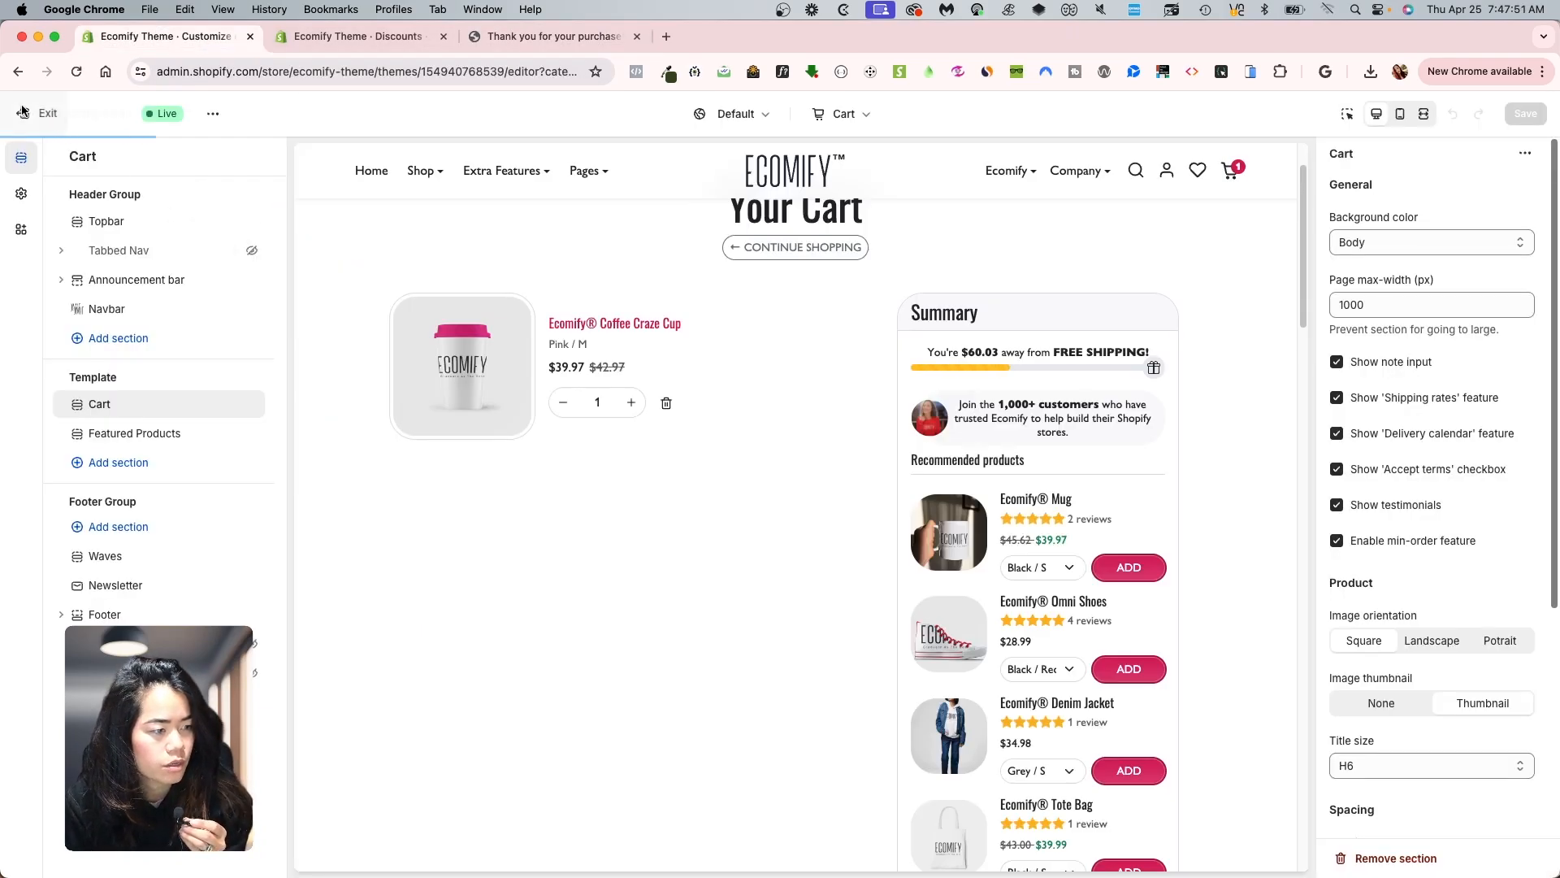
click(72, 184)
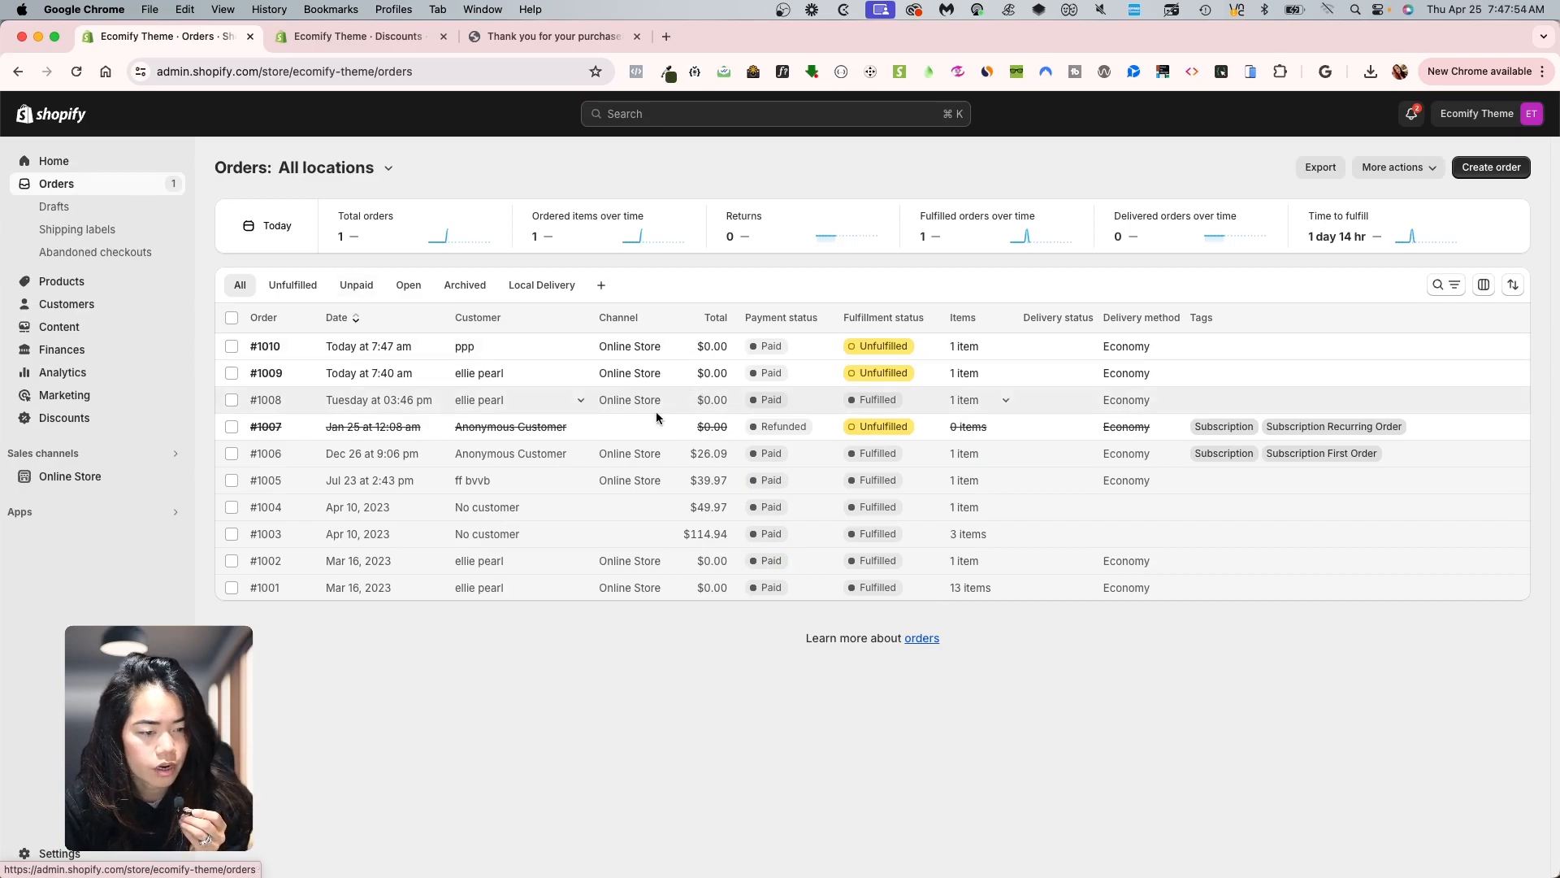
click(627, 359)
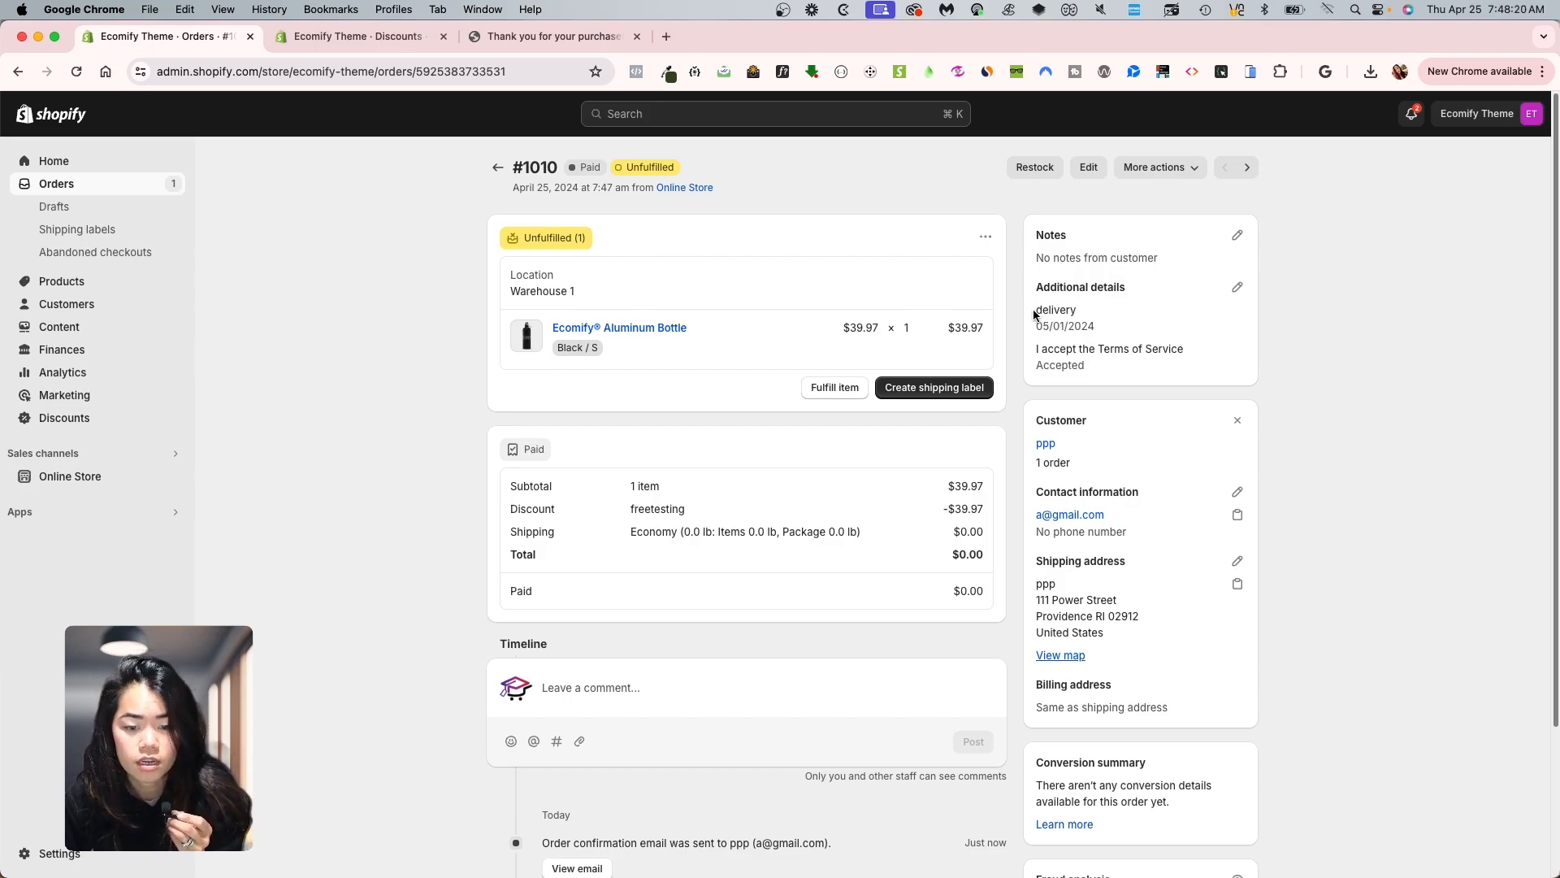
drag(1034, 309, 1140, 337)
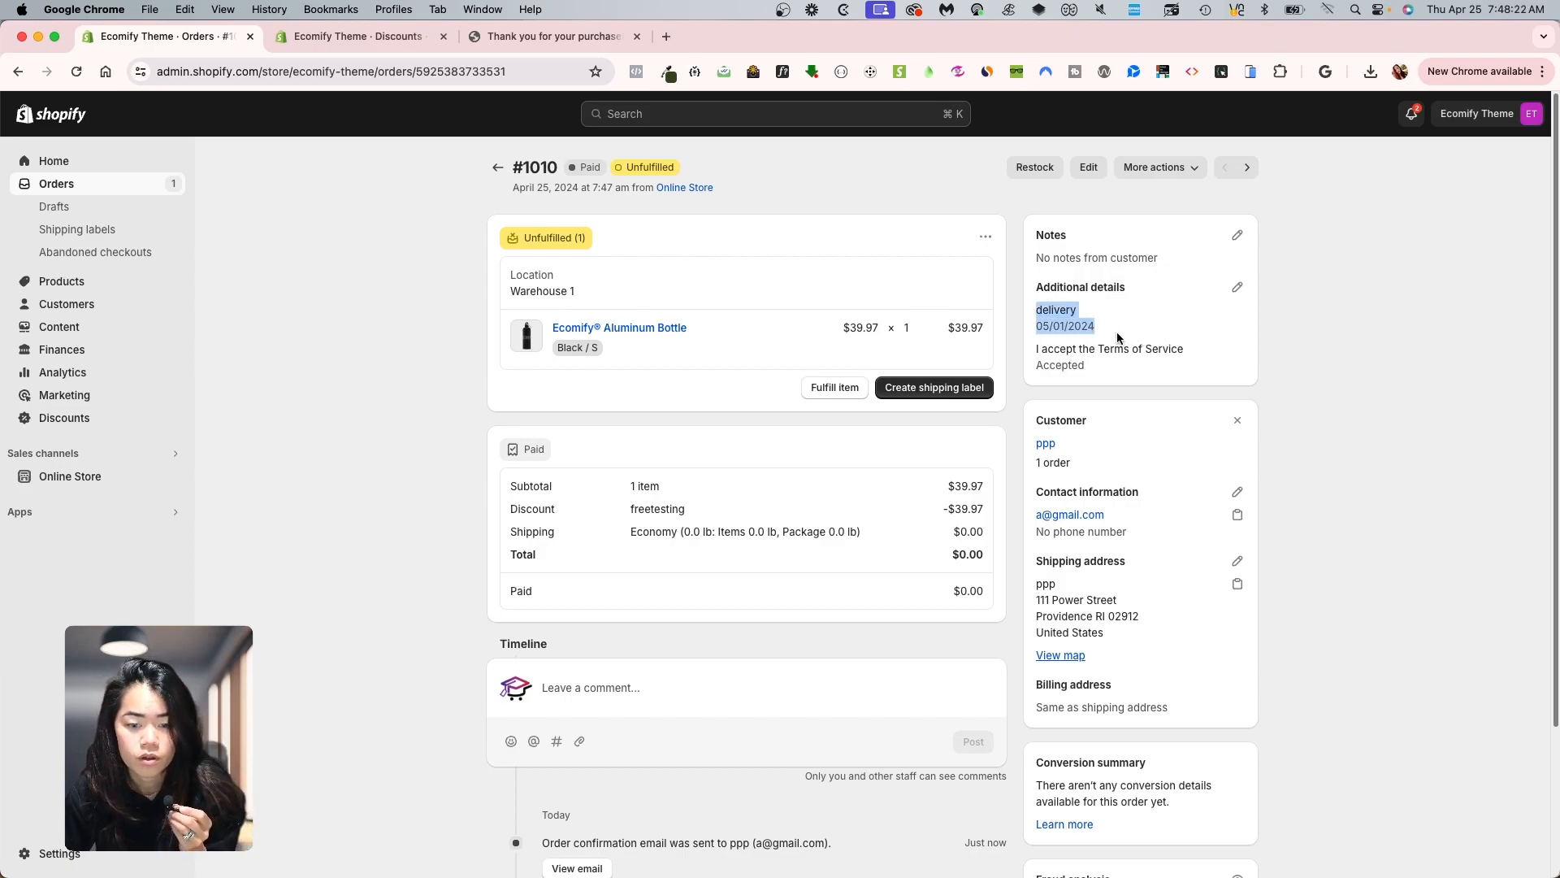
click(1107, 329)
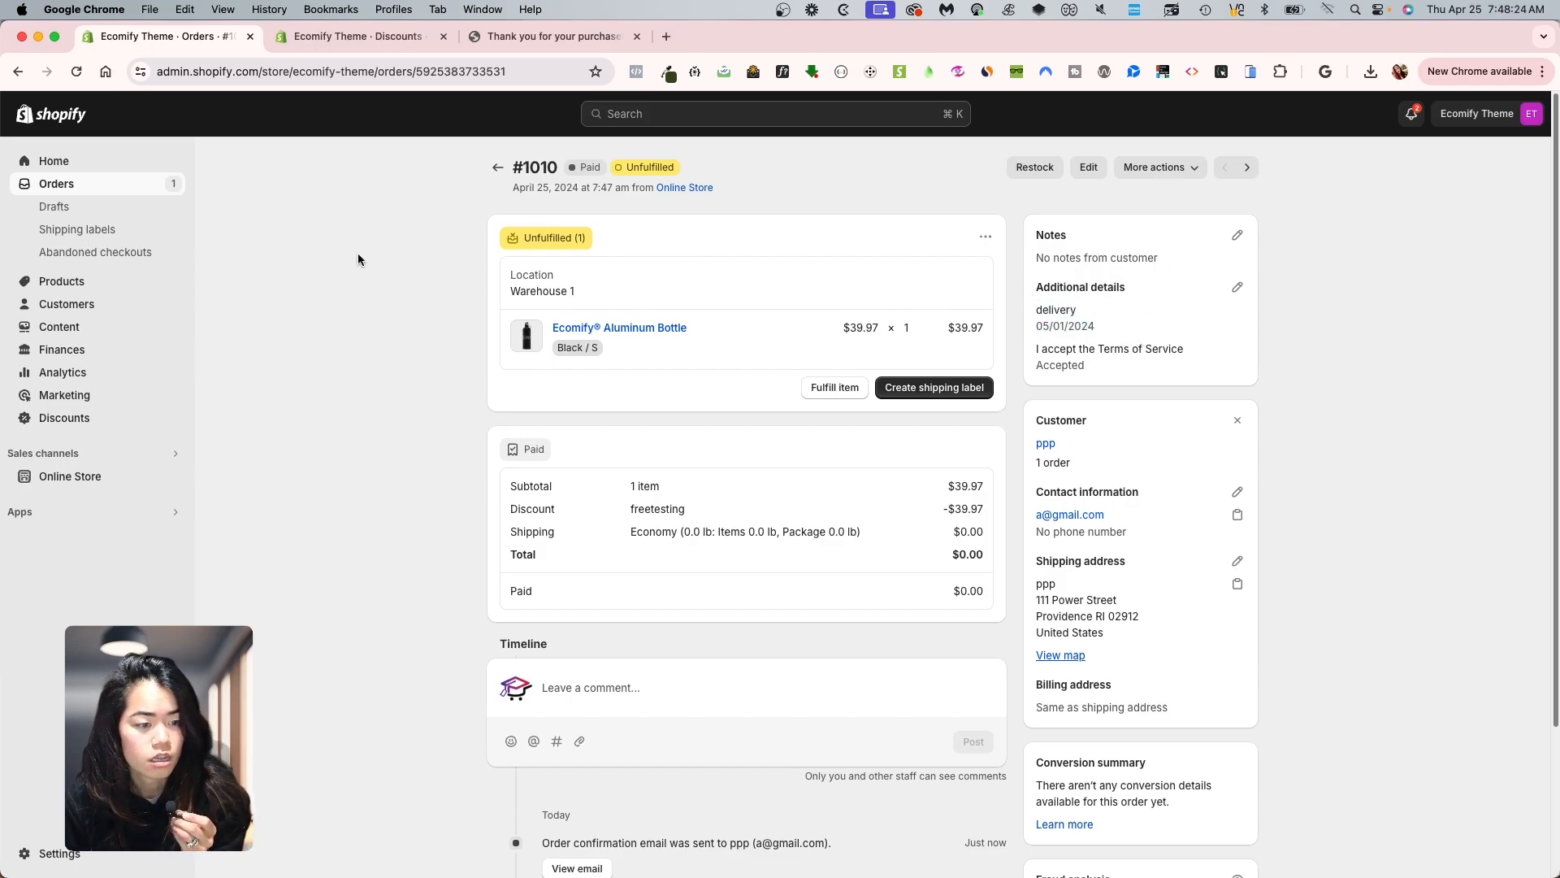
Open the current theme, ecomify-v3.4.0, for customization from the online store's themes
click(402, 42)
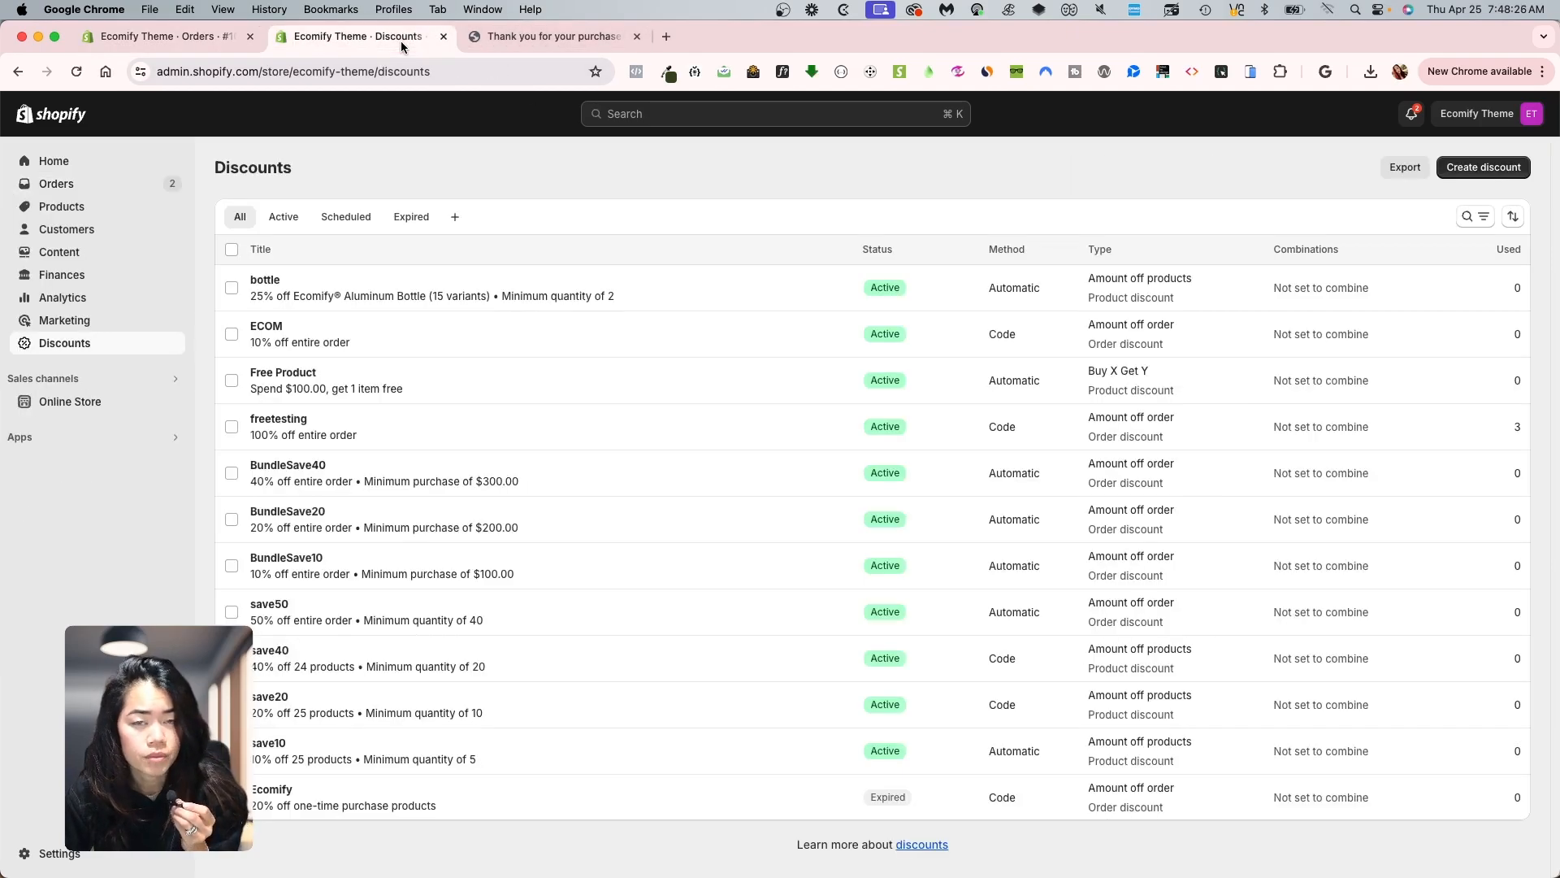
click(72, 404)
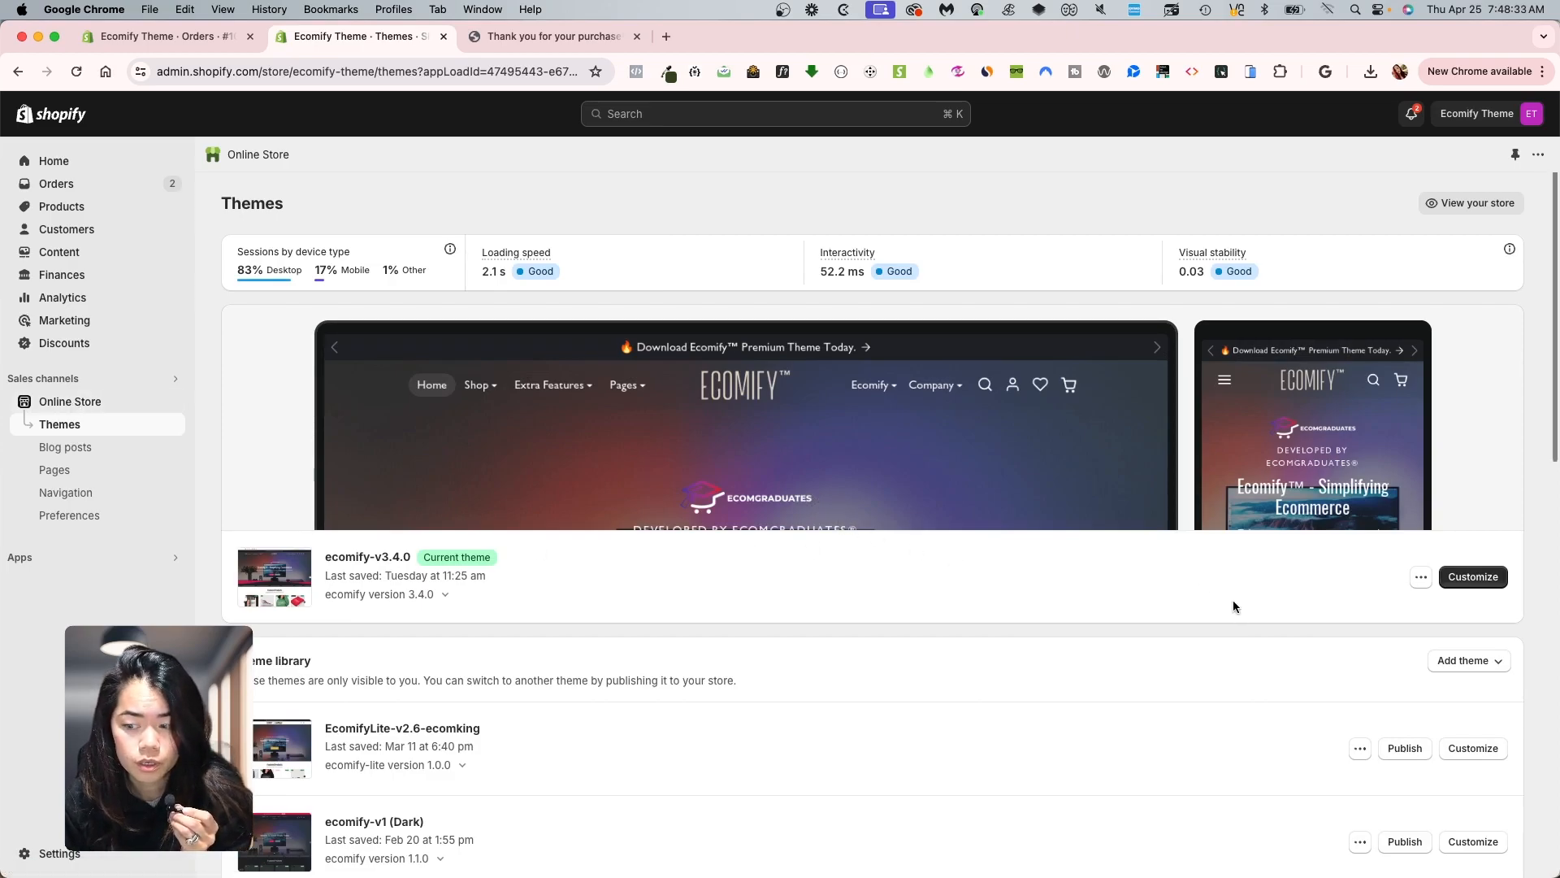
click(1473, 576)
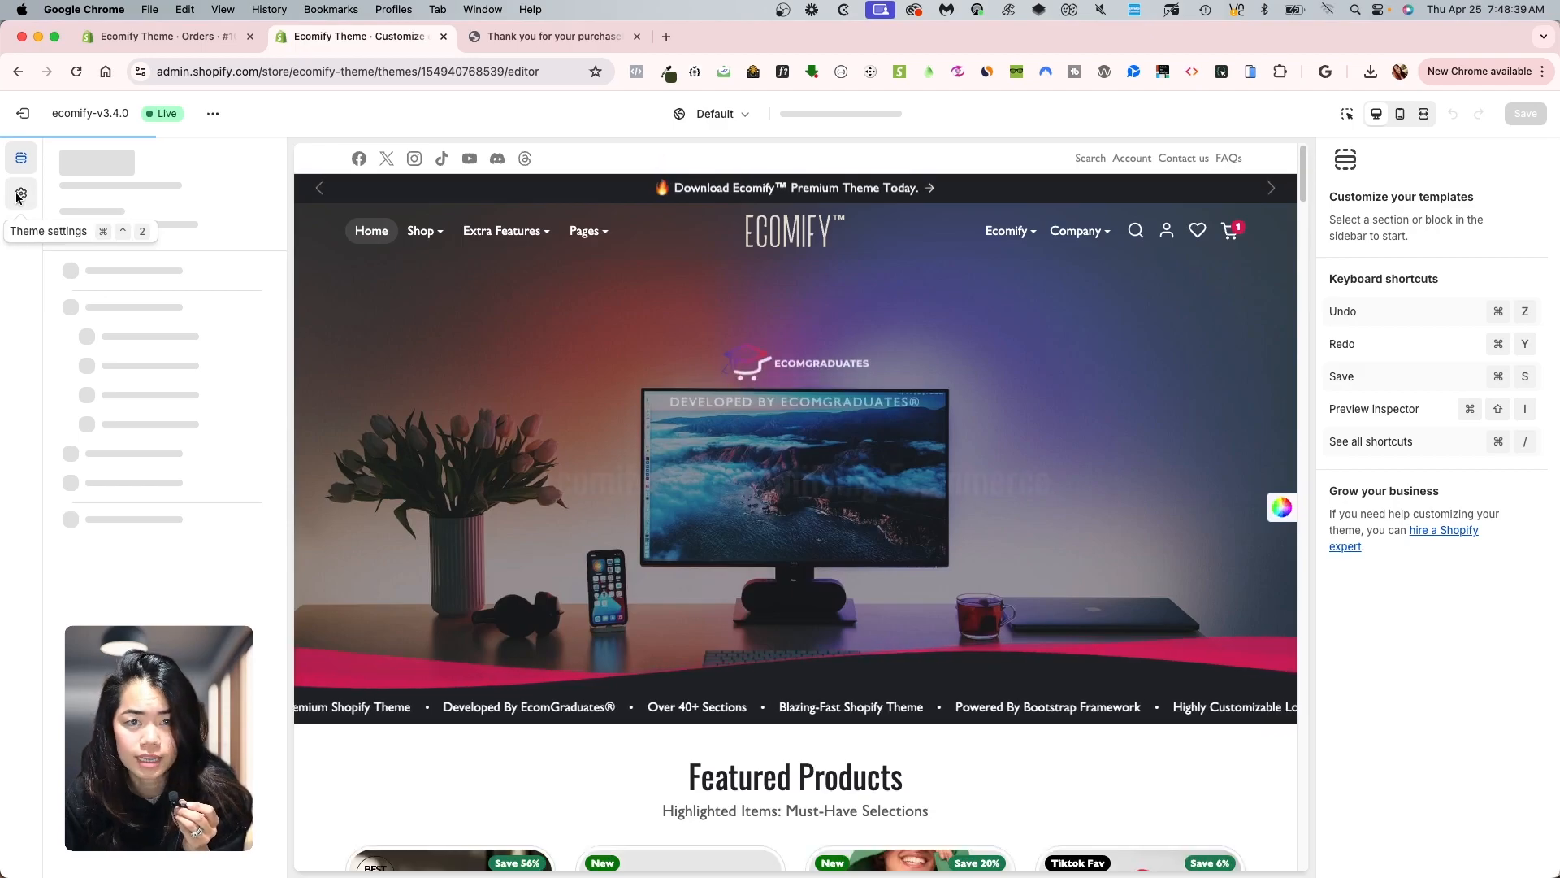
Show the Delivery calendar options within the Cart section of the theme settings
click(19, 195)
click(96, 358)
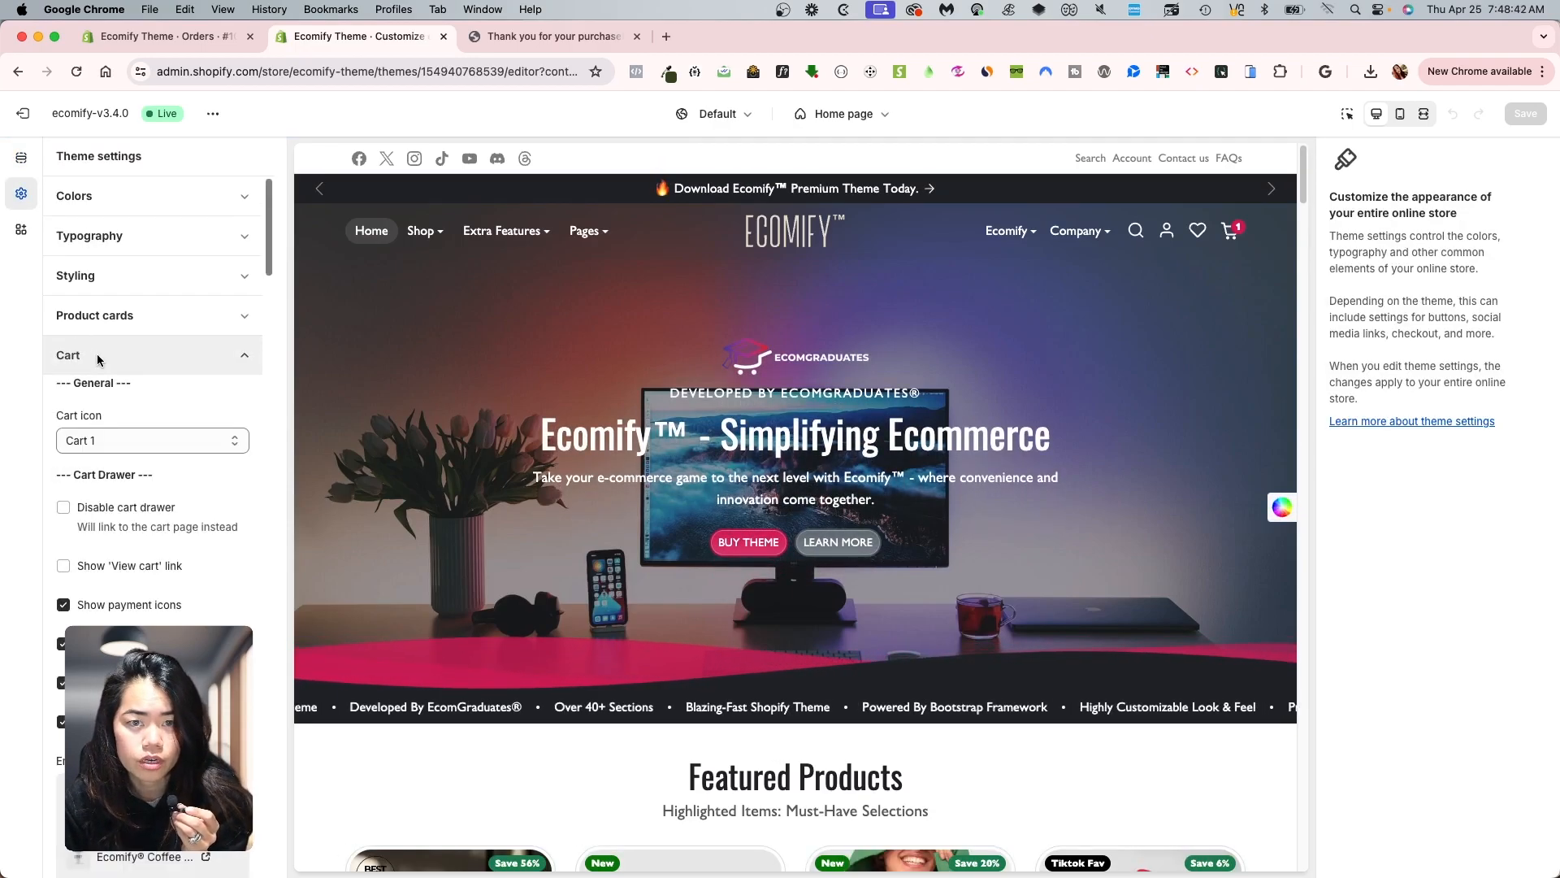
scroll(98, 360, down, 10)
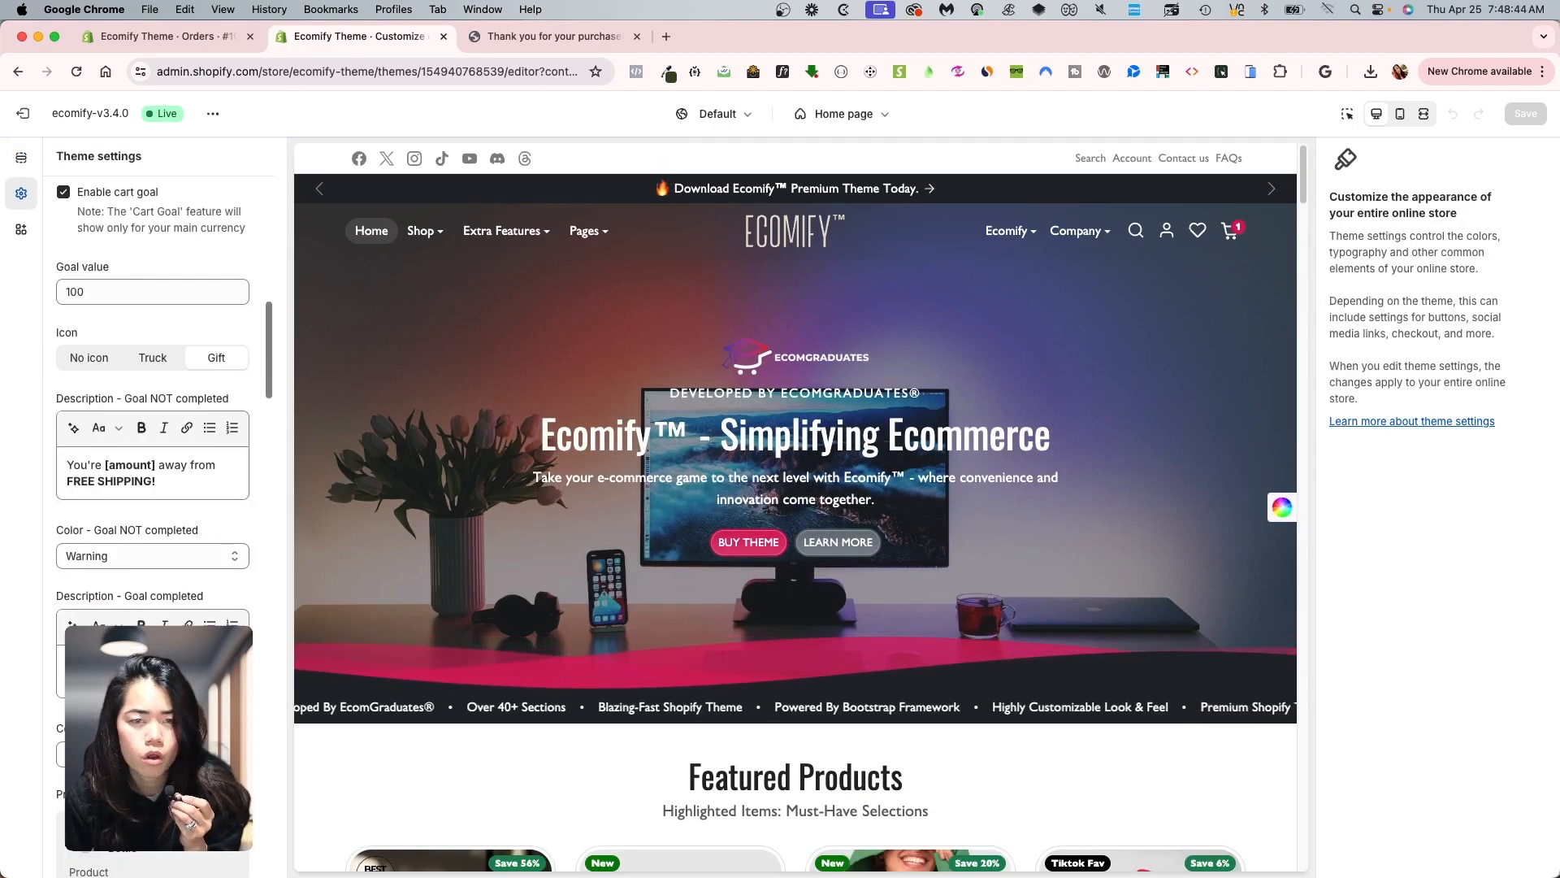
scroll(152, 407, down, 15)
scroll(116, 463, up, 1)
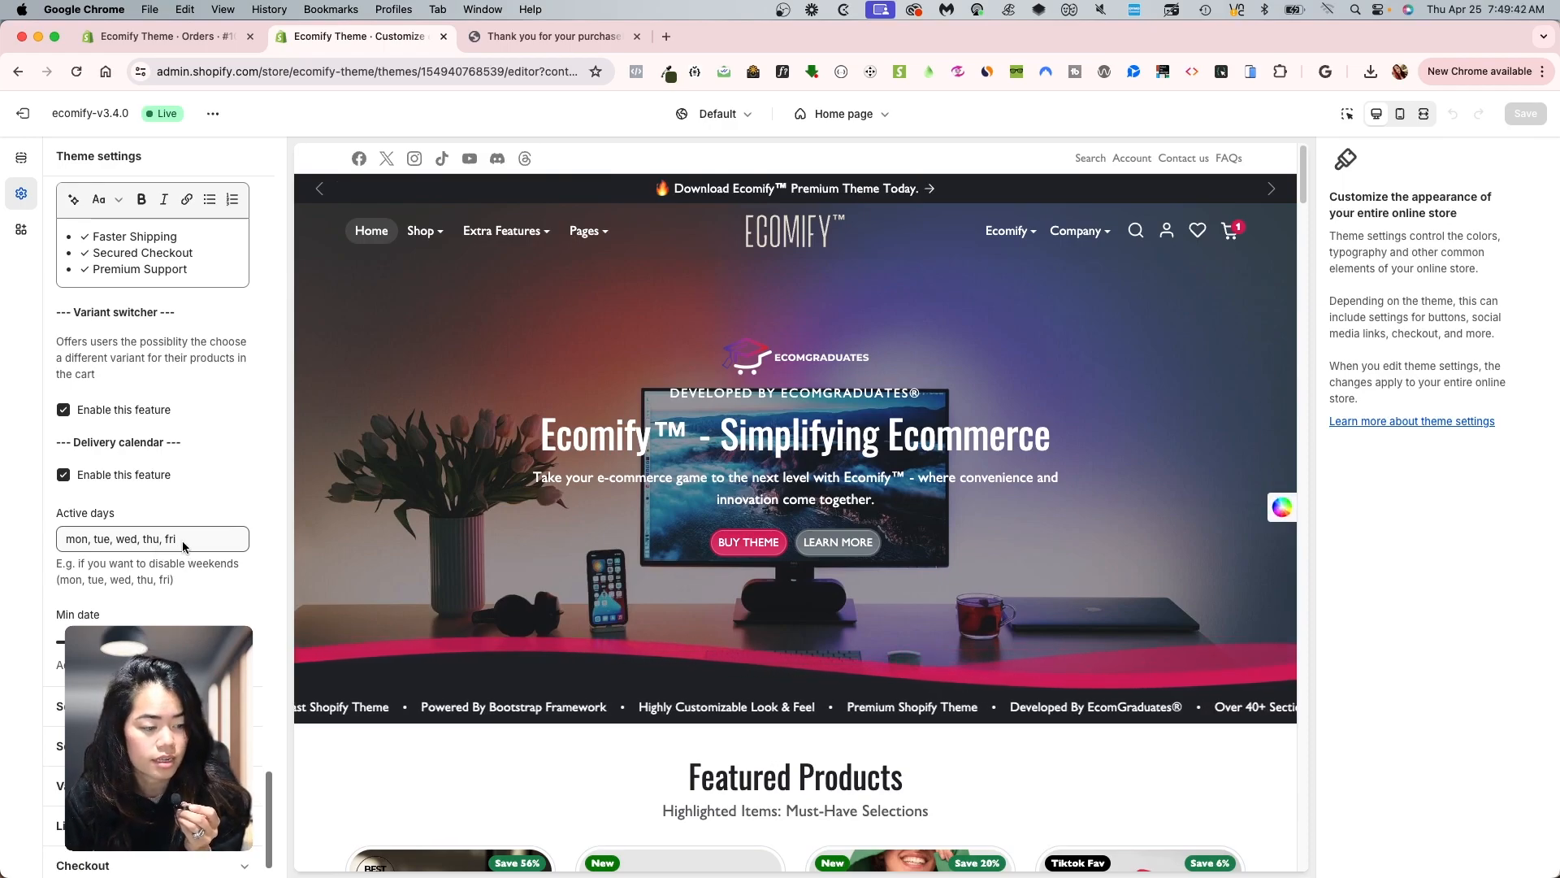
Open the cart drawer in the theme preview and examine the selectable delivery dates for April and May 2024
click(1010, 231)
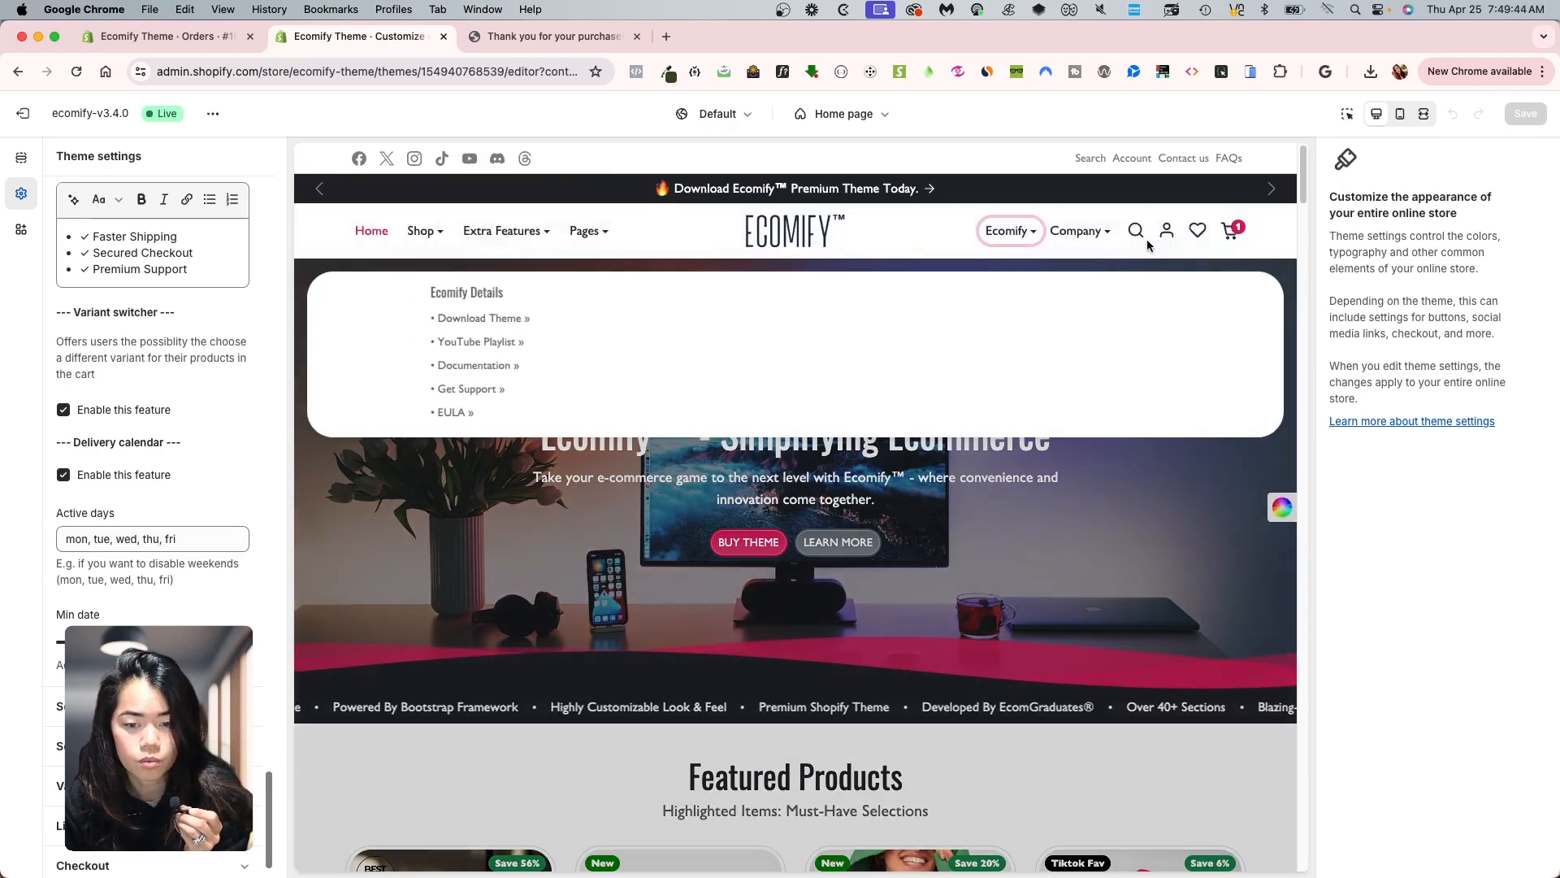
click(1229, 232)
scroll(1141, 549, down, 5)
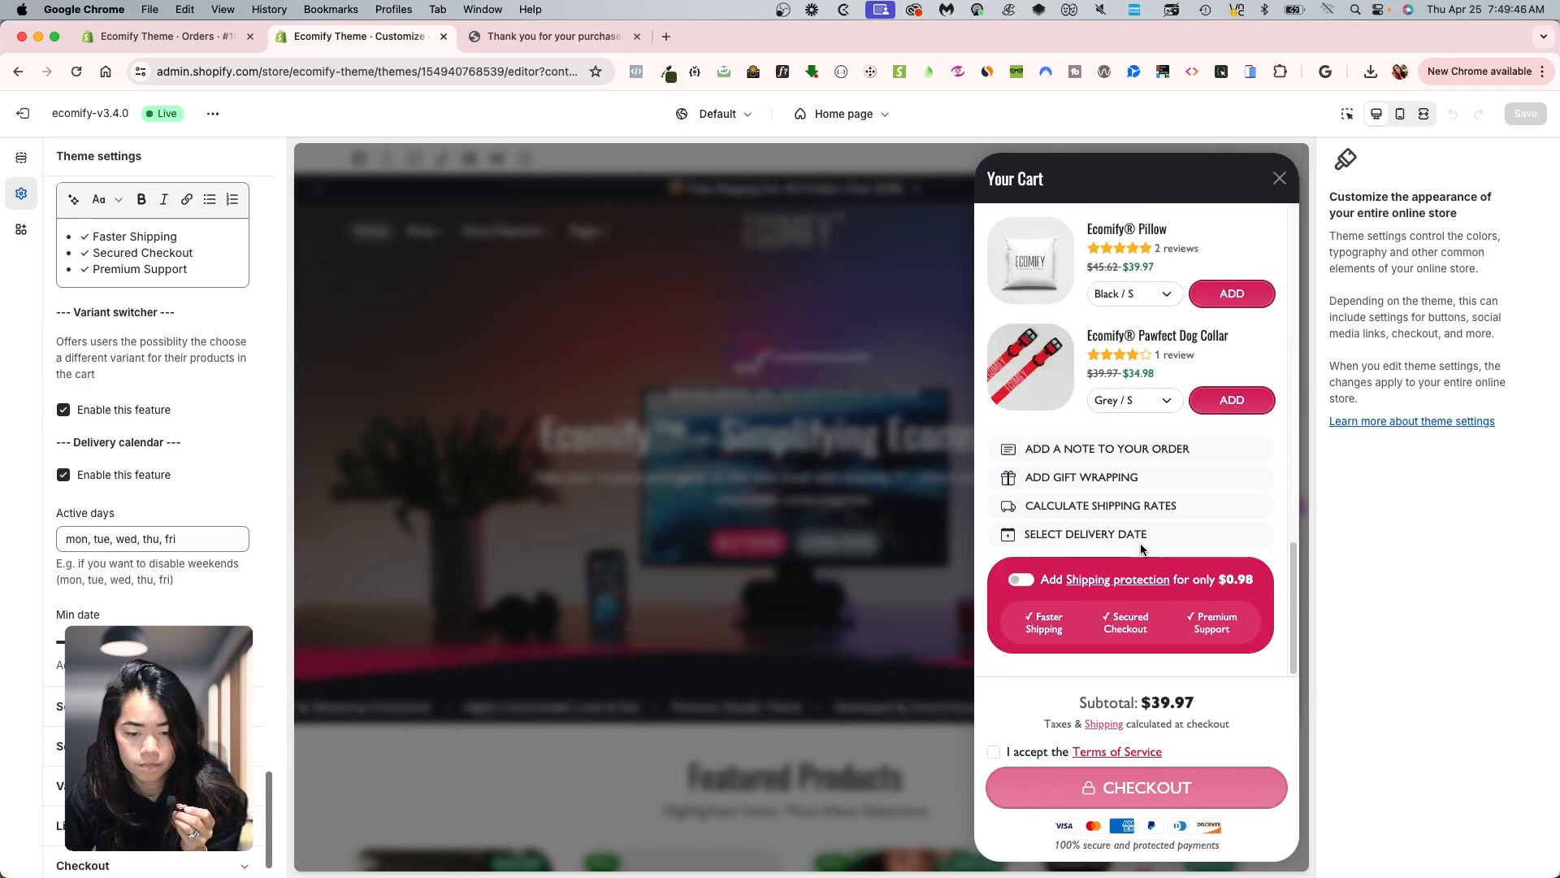
click(1149, 543)
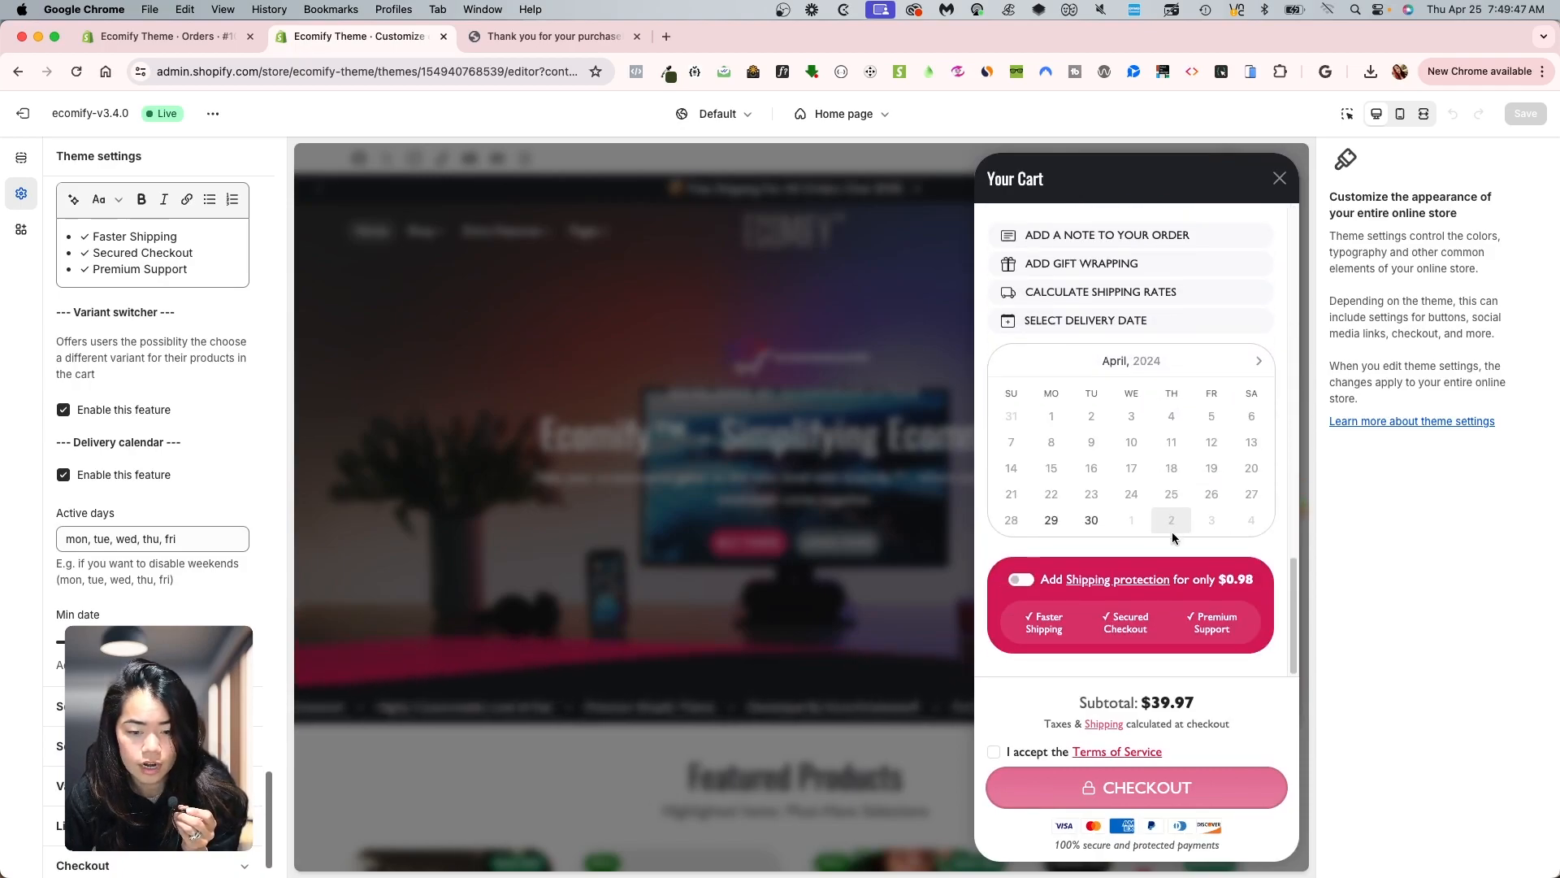
click(1257, 358)
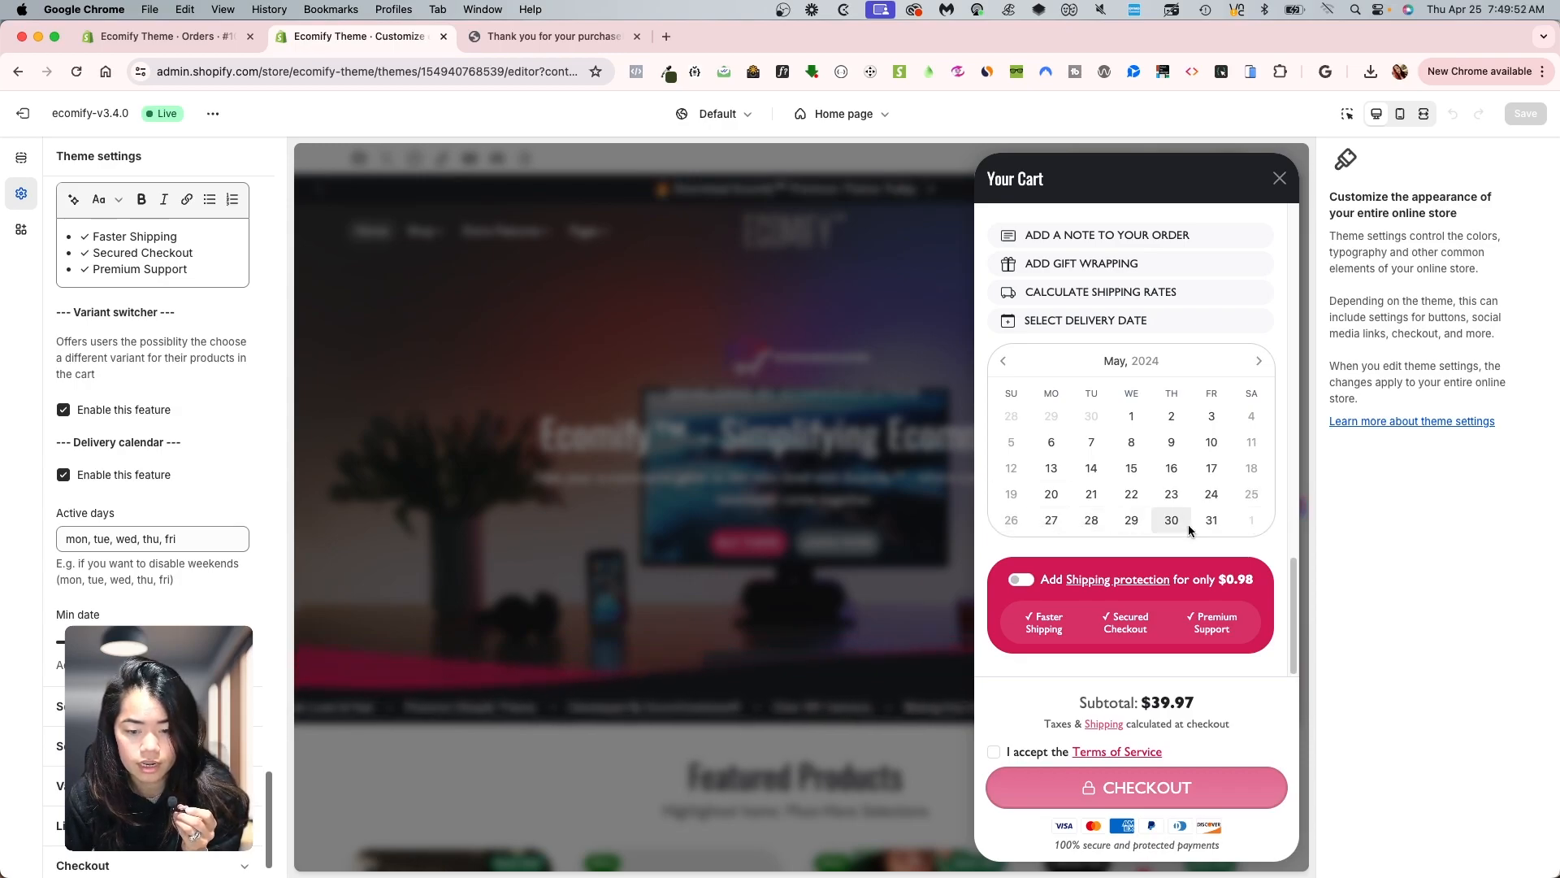
click(1004, 360)
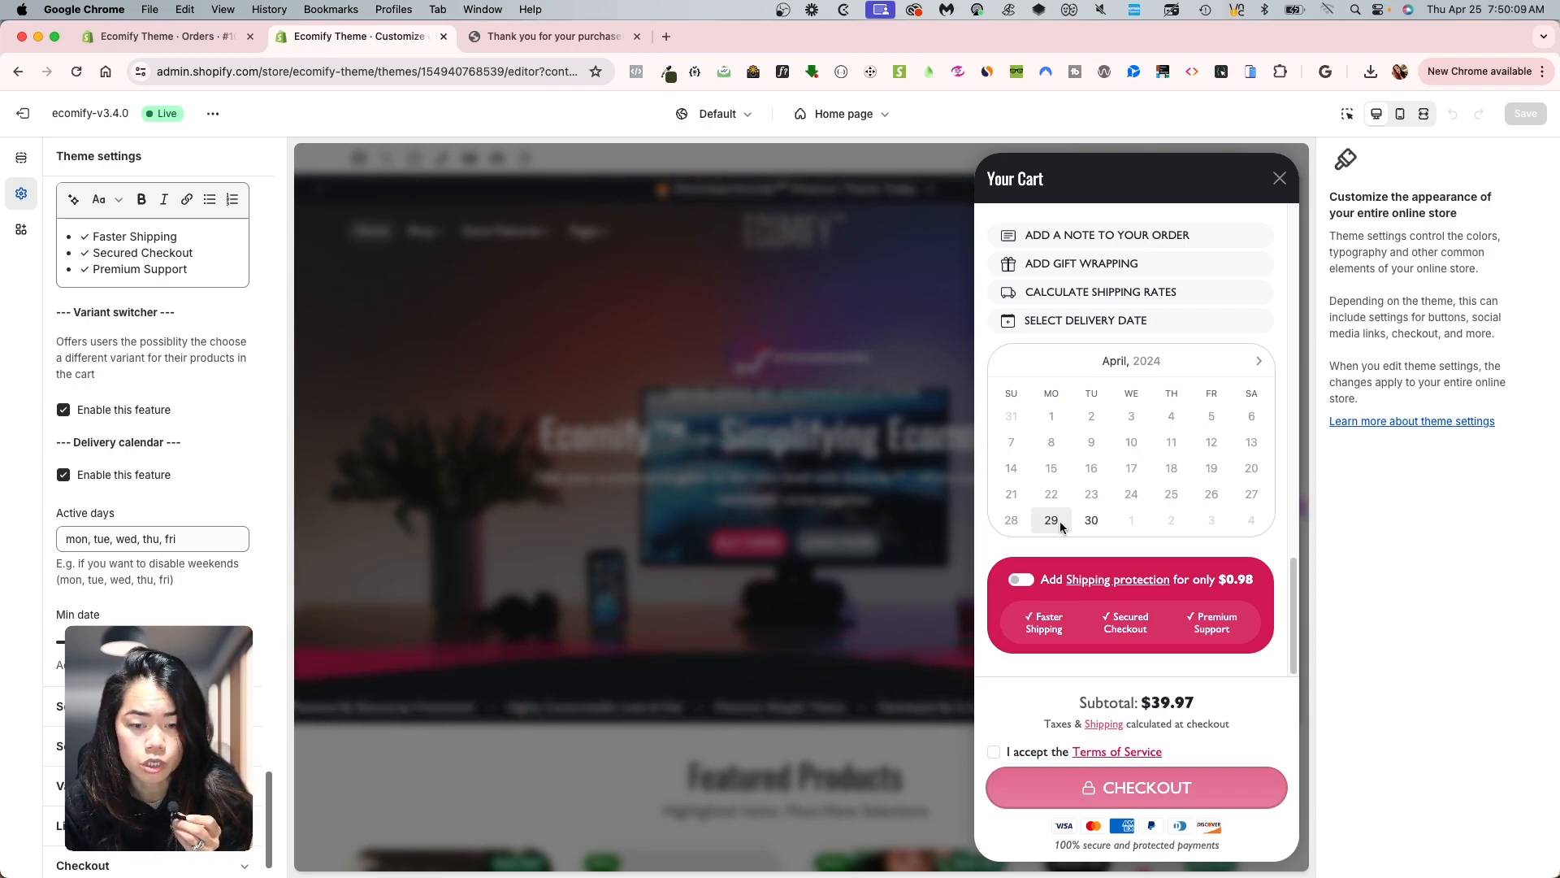
Close the cart drawer and switch the theme preview from the home page to the Cart page
click(905, 383)
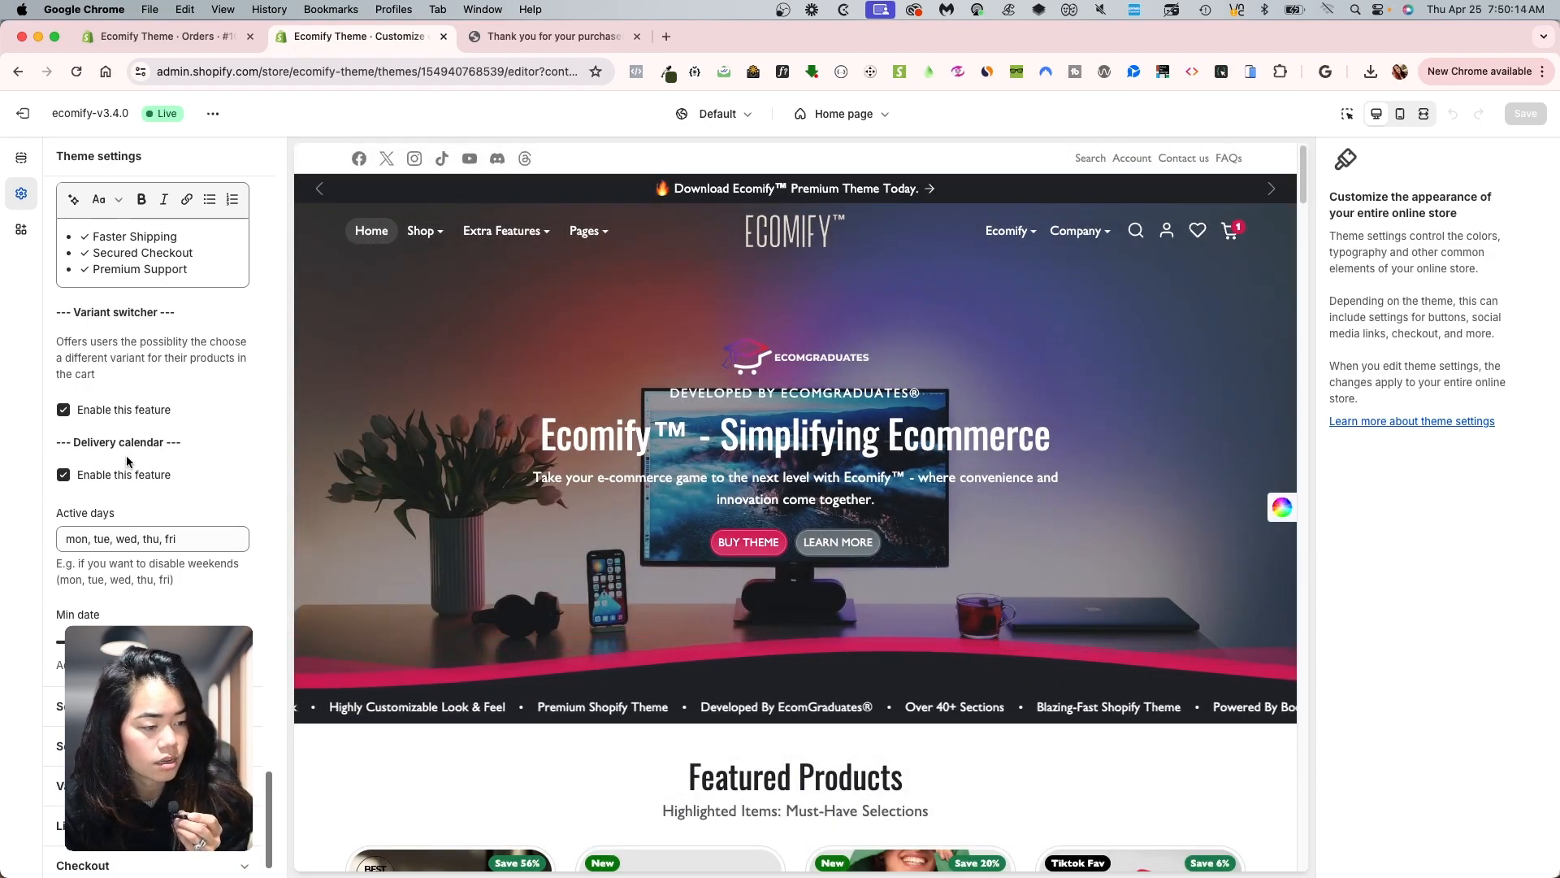
click(844, 114)
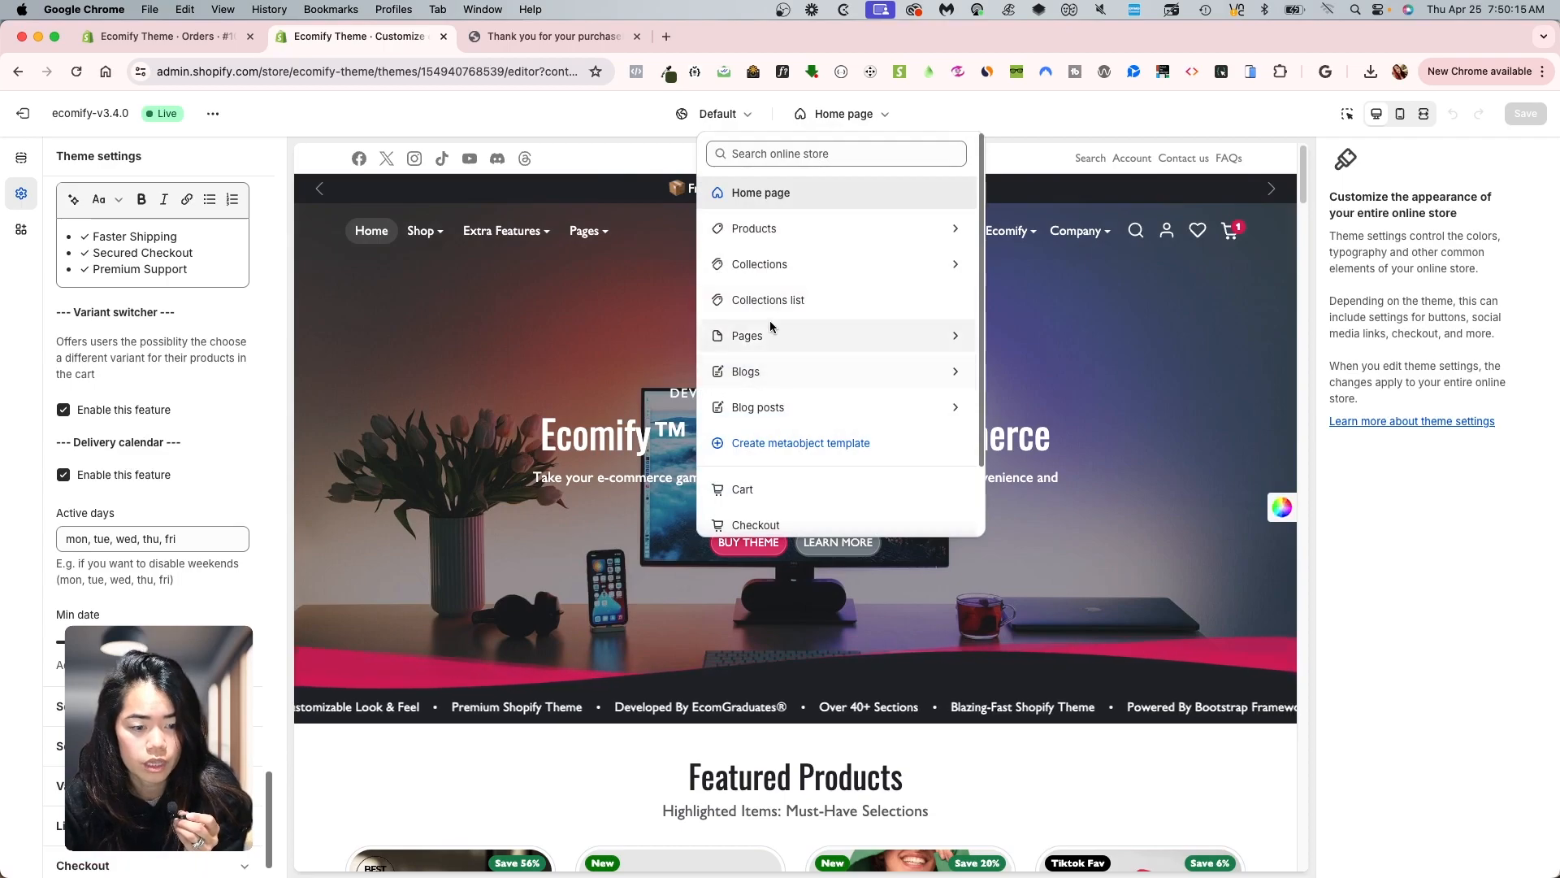
click(778, 487)
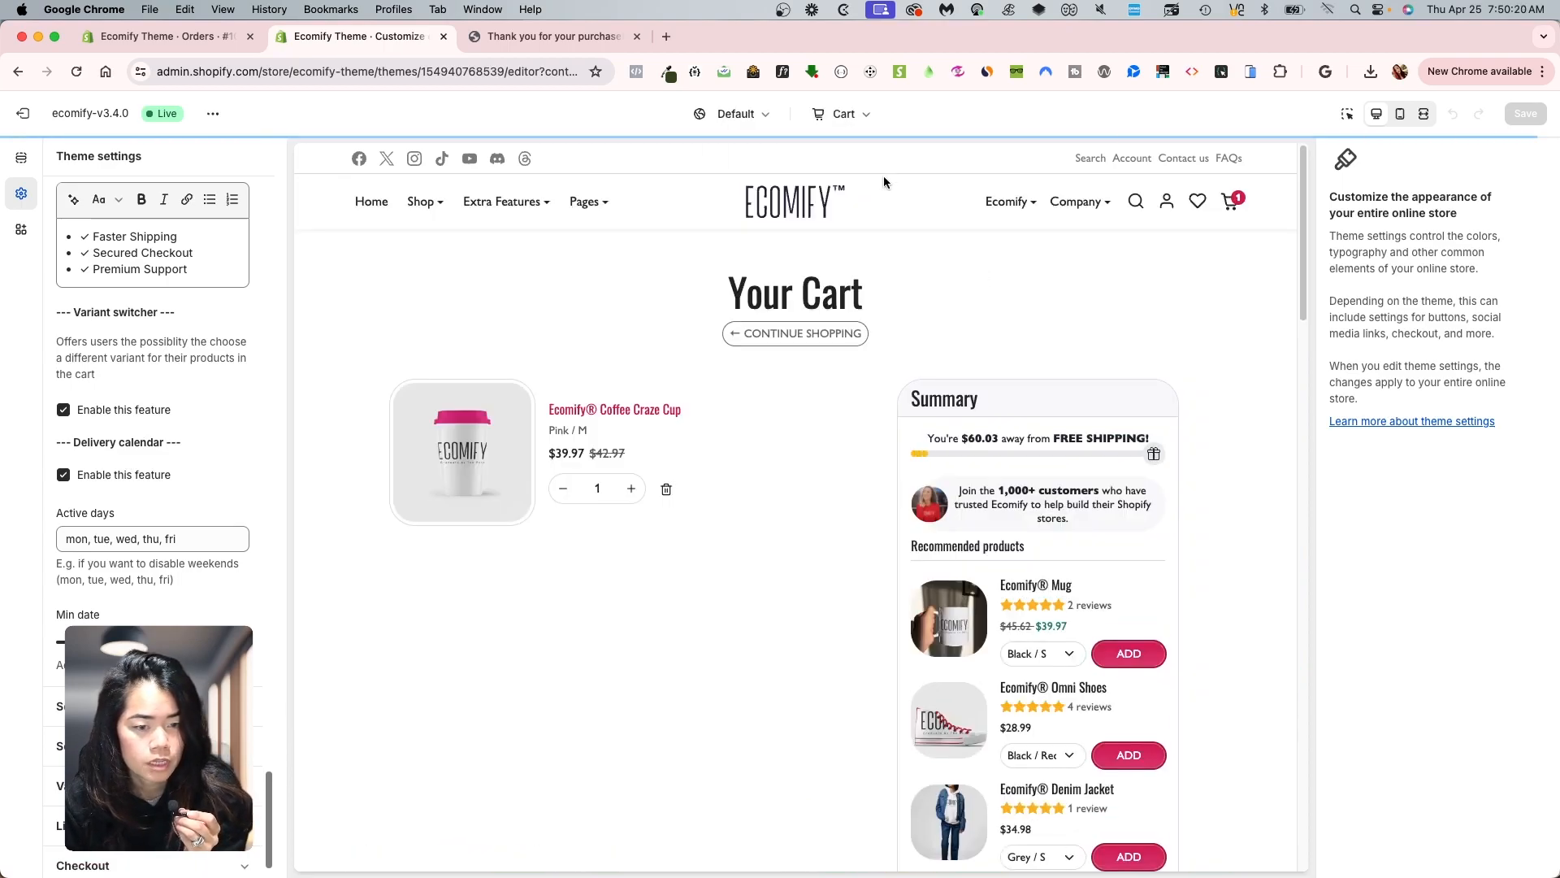
Expand the delivery date calendar in the order summary of the Cart page preview
scroll(964, 628, down, 15)
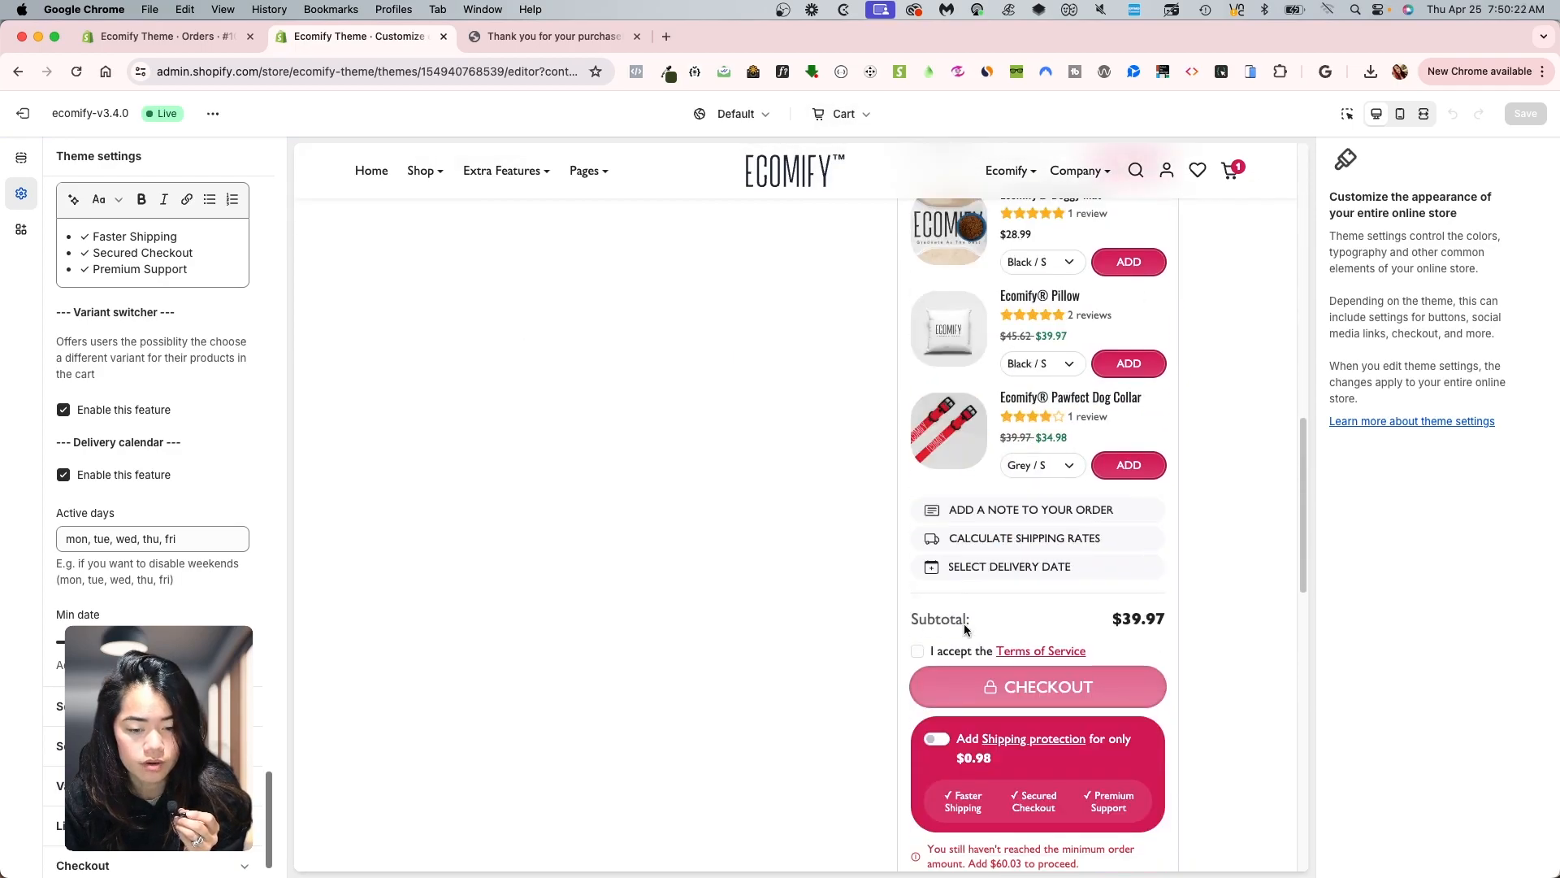
scroll(965, 628, down, 4)
scroll(961, 511, up, 4)
click(983, 532)
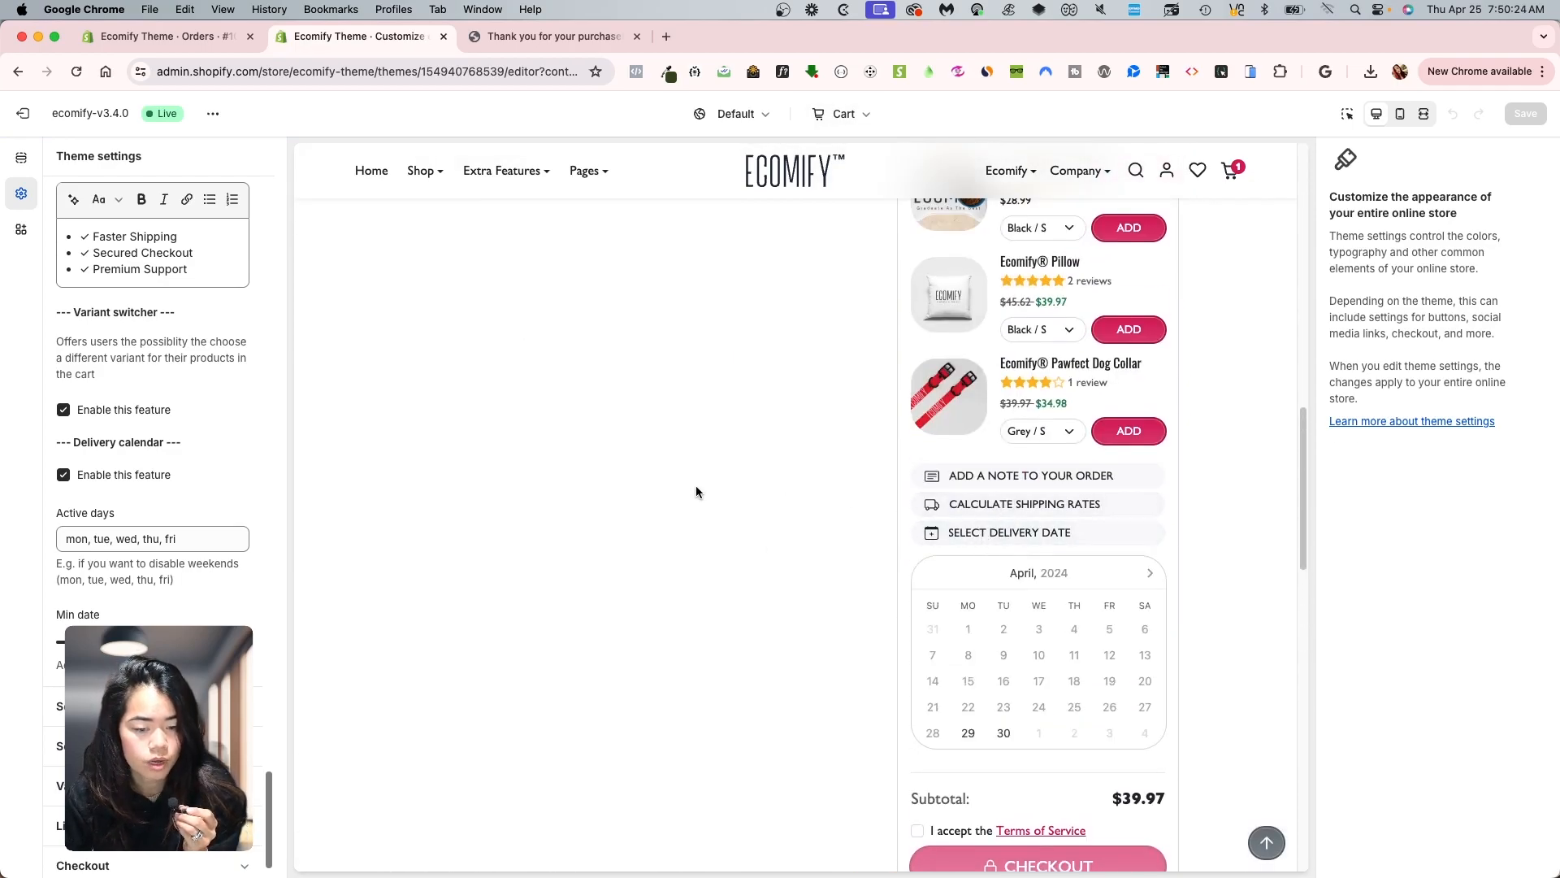
Open the settings of the template's Cart section and review its Show 'Delivery calendar' feature option
click(20, 159)
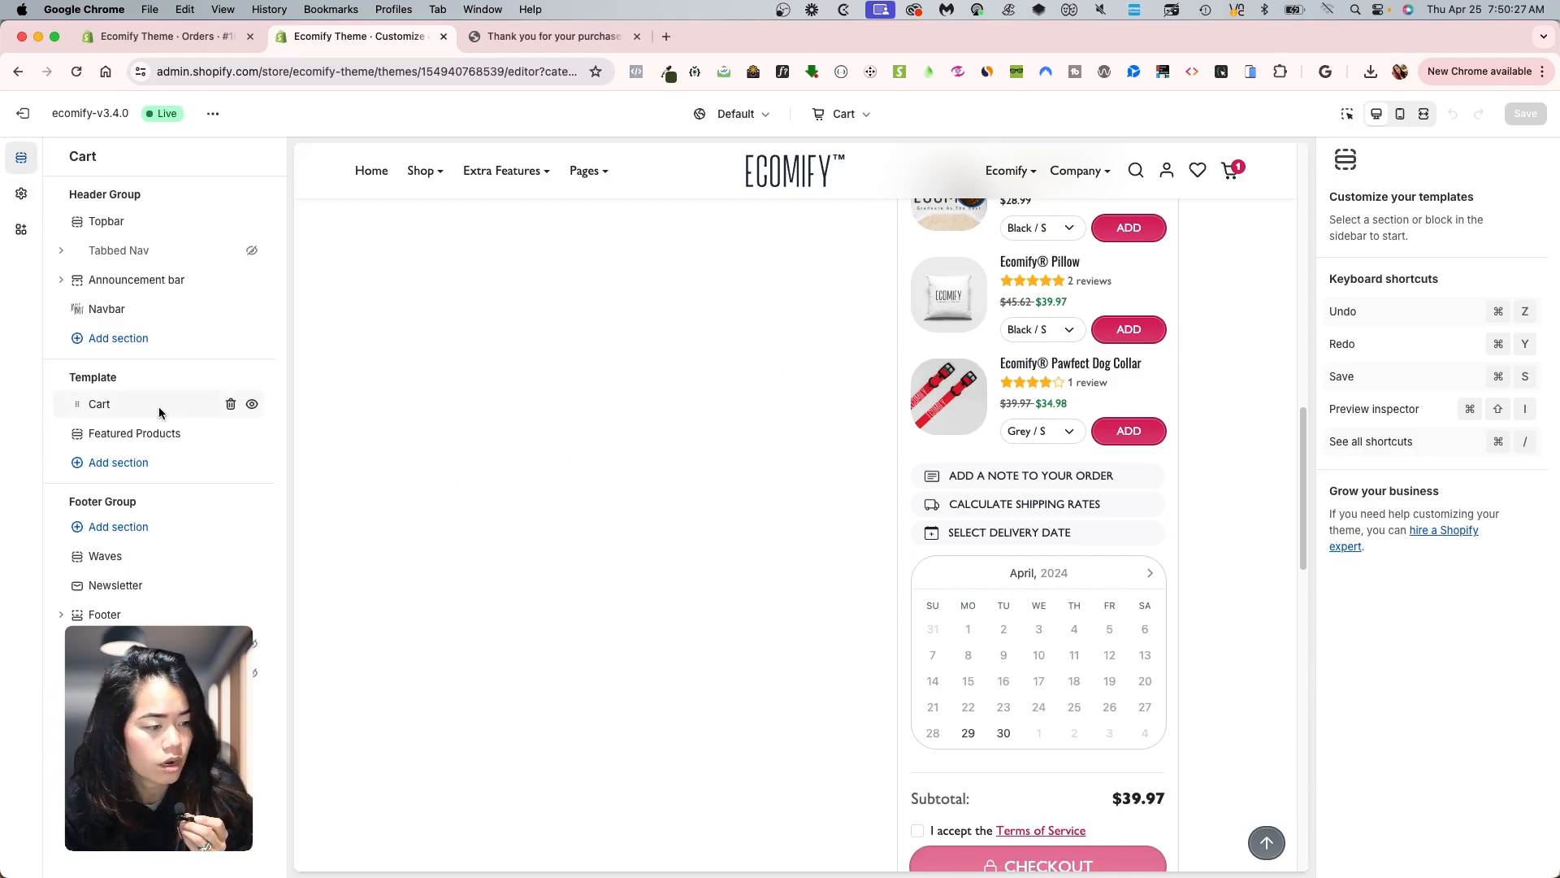
click(128, 409)
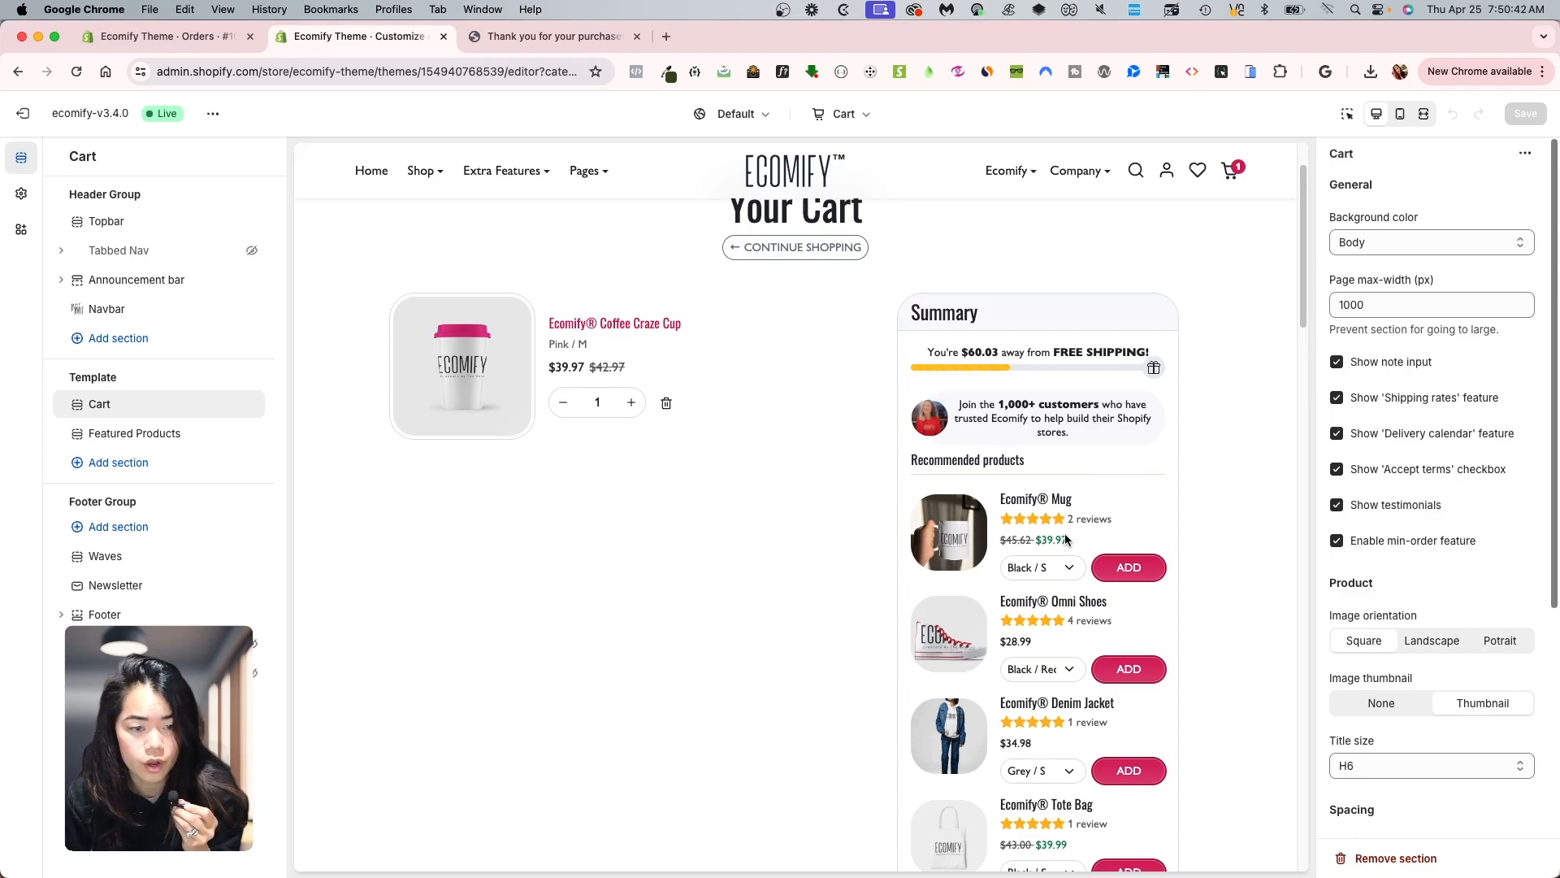
scroll(764, 548, up, 2)
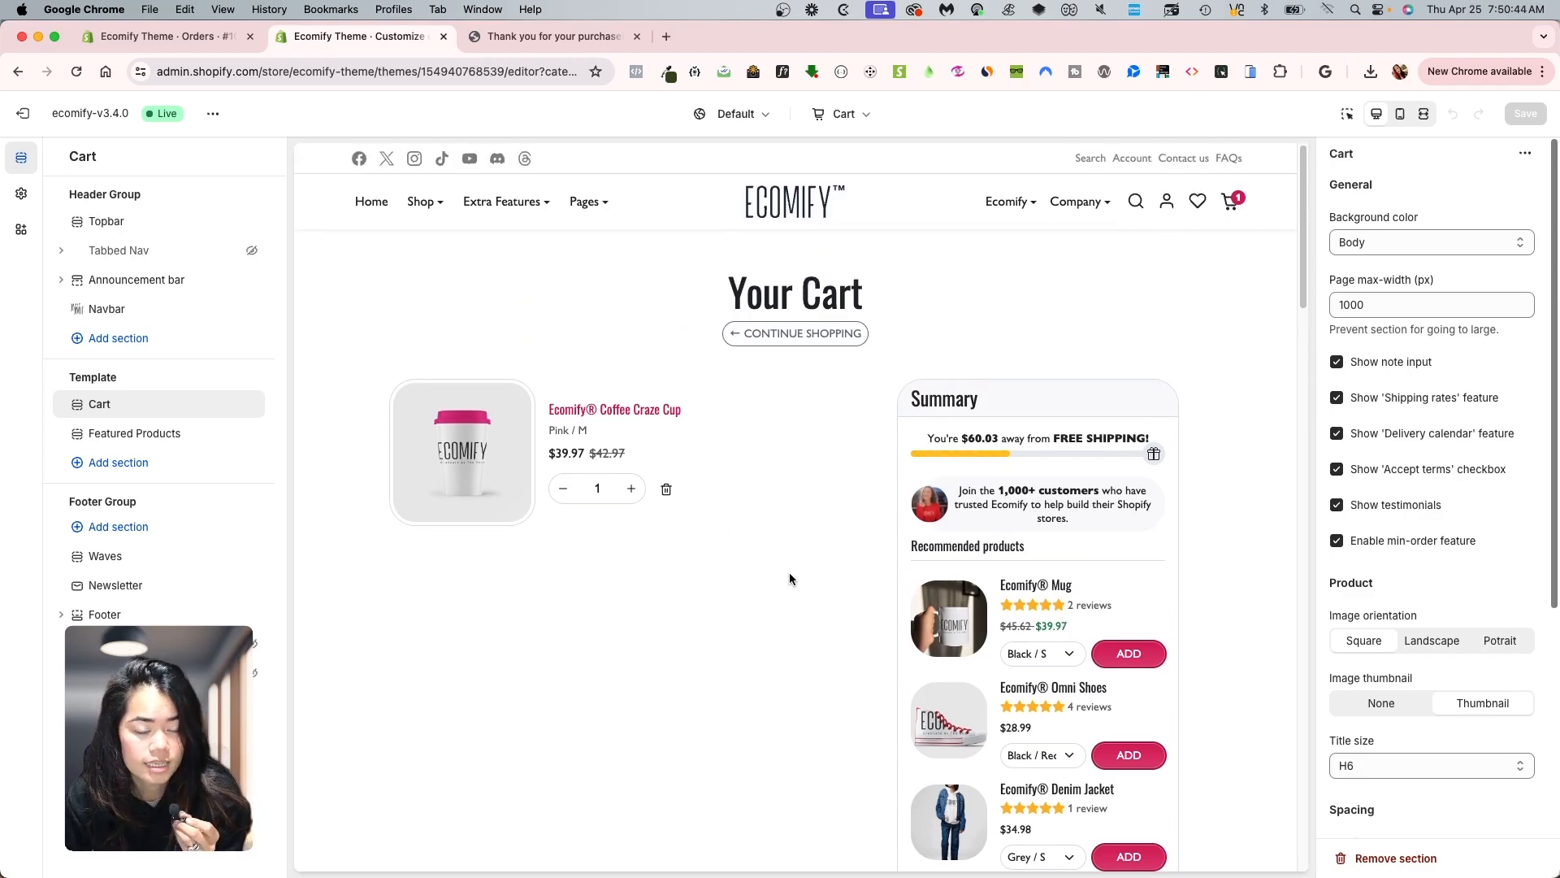